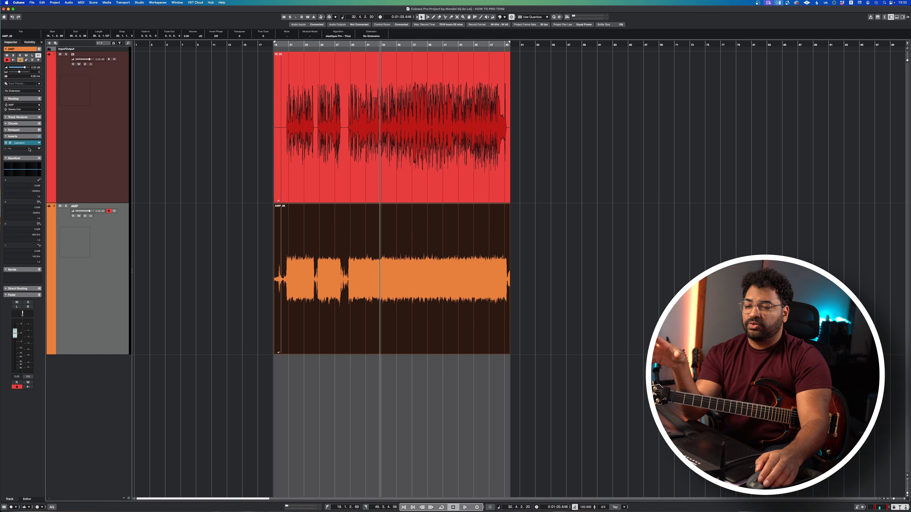
Insert VM VCC Channel in the AMP track's second insert slot and place its open window over the arrangement
click(26, 149)
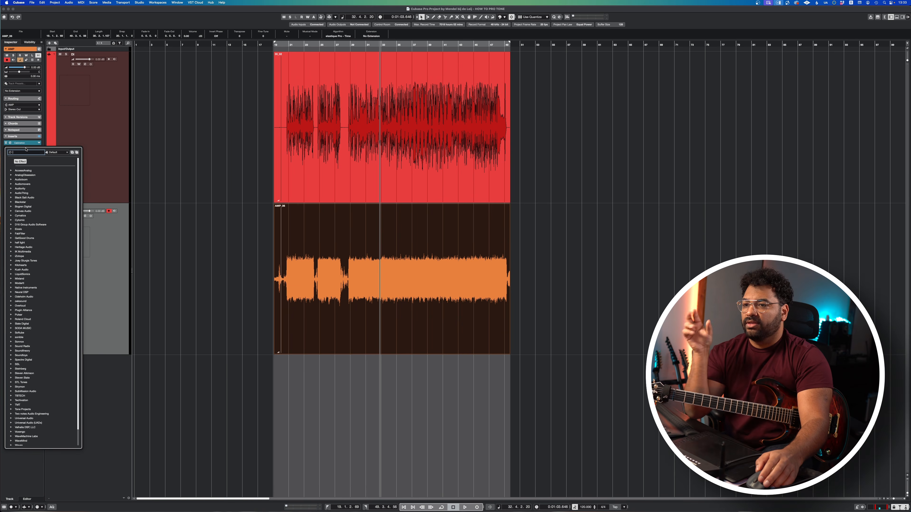
text(VCC)
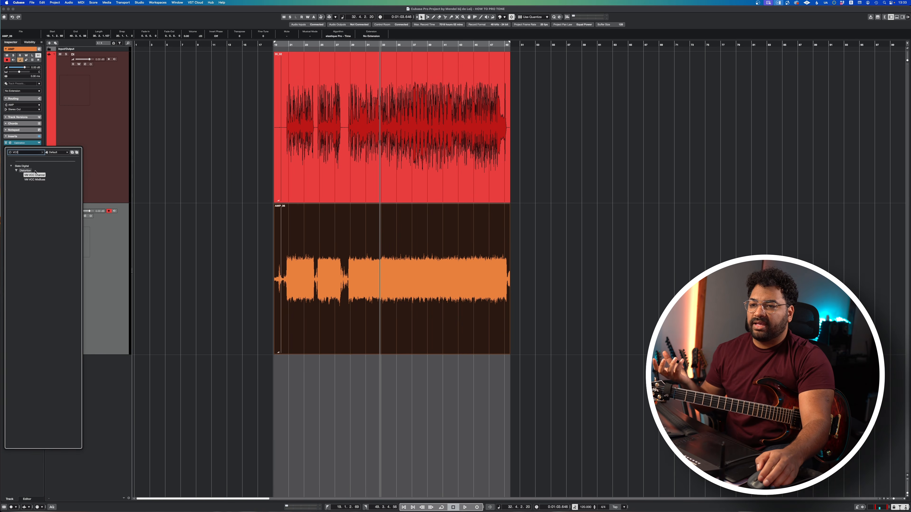
click(35, 175)
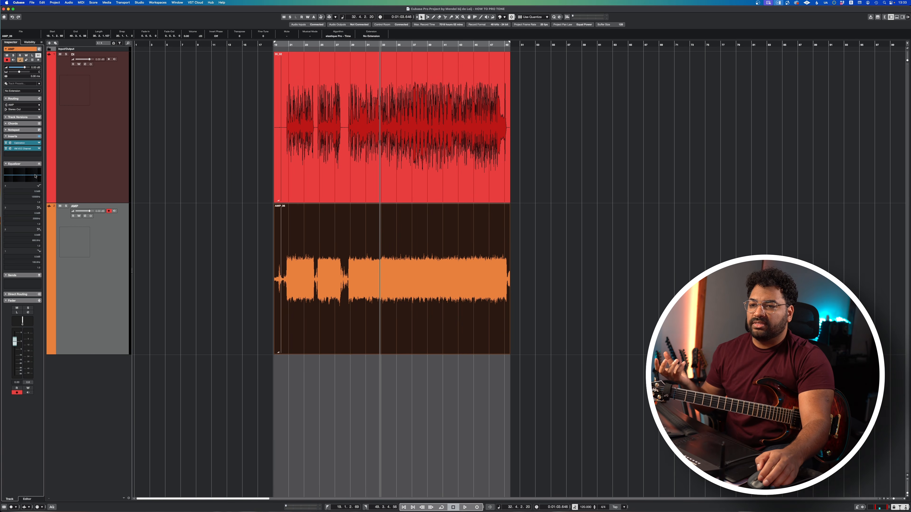
click(10, 148)
drag(506, 95, 540, 117)
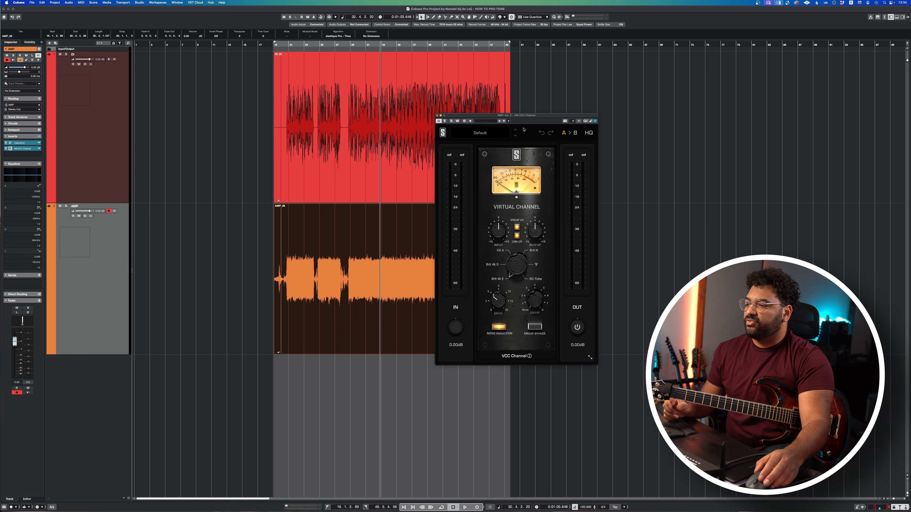
Turn off VCC noise reduction, lower the linked input during playback, and select the Brit N console
click(499, 326)
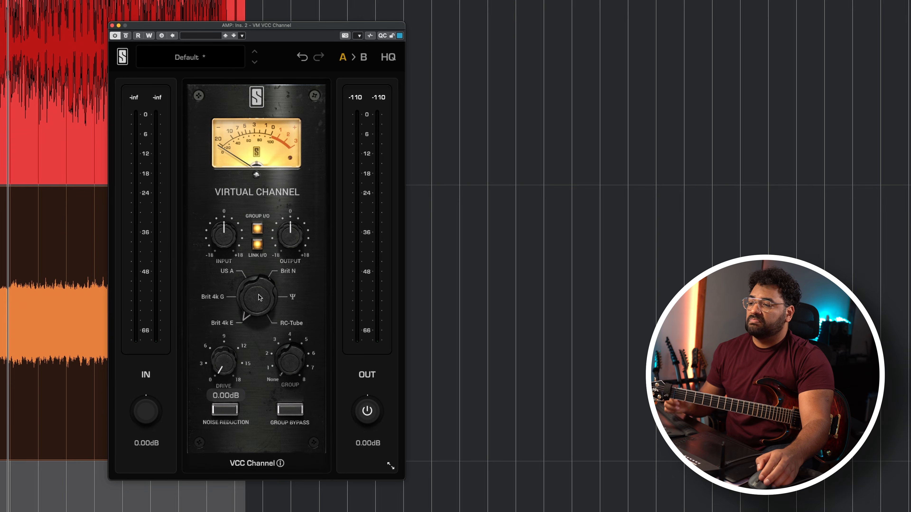
key(space)
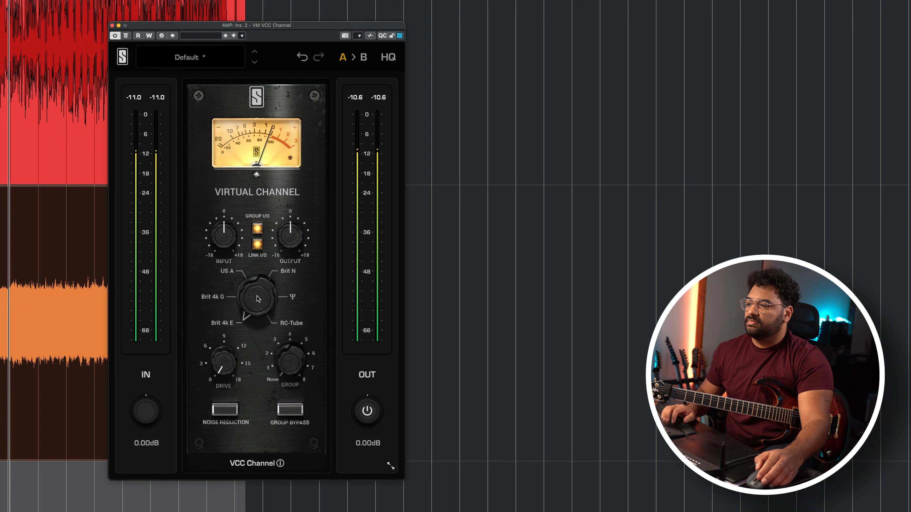
drag(223, 233, 249, 262)
drag(250, 308, 257, 274)
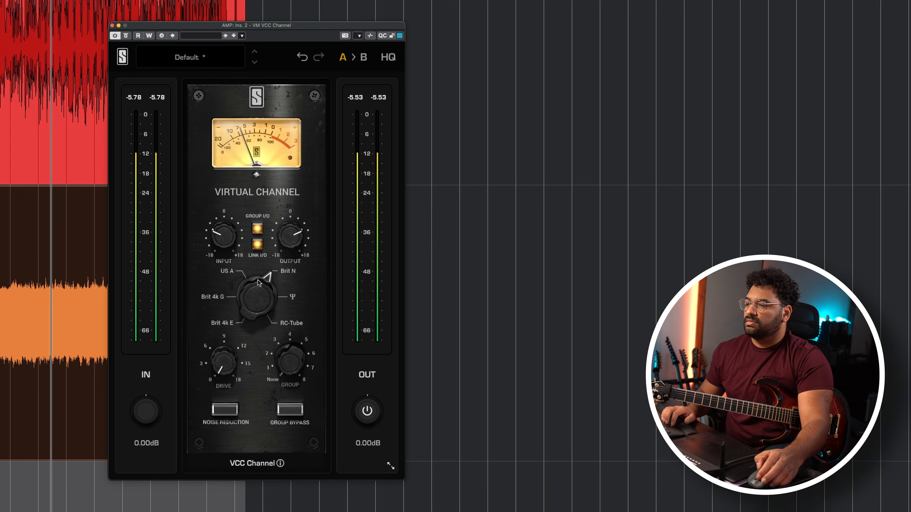
Compare the Brit N sound with the bypassed signal and Brit 4k E during playback, returning to Brit N
click(125, 36)
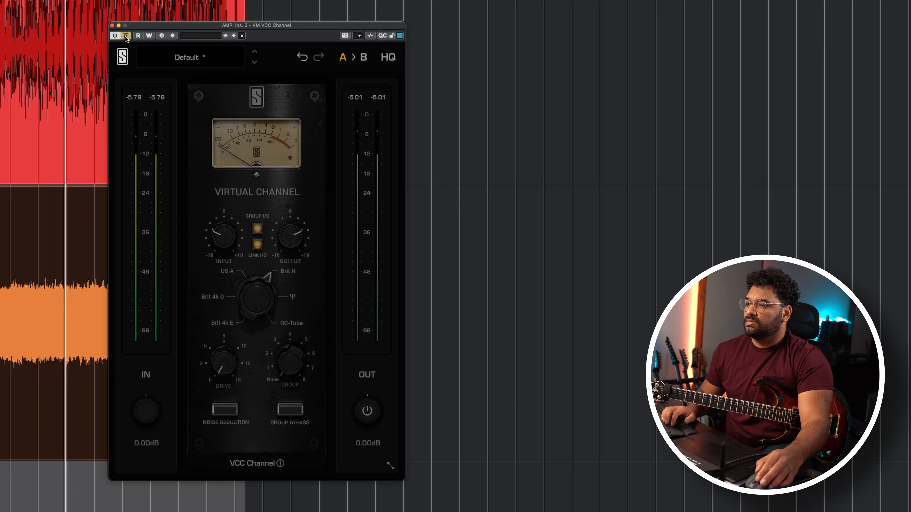
click(126, 35)
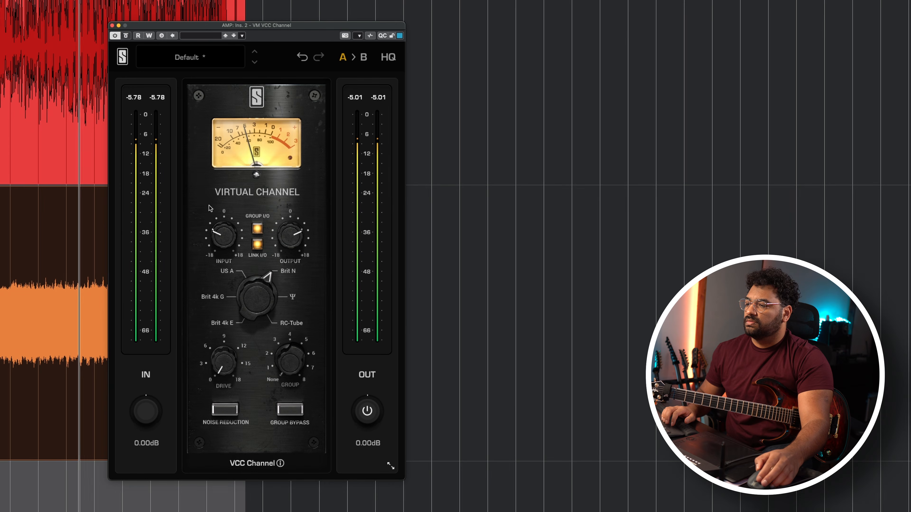
drag(256, 297, 246, 321)
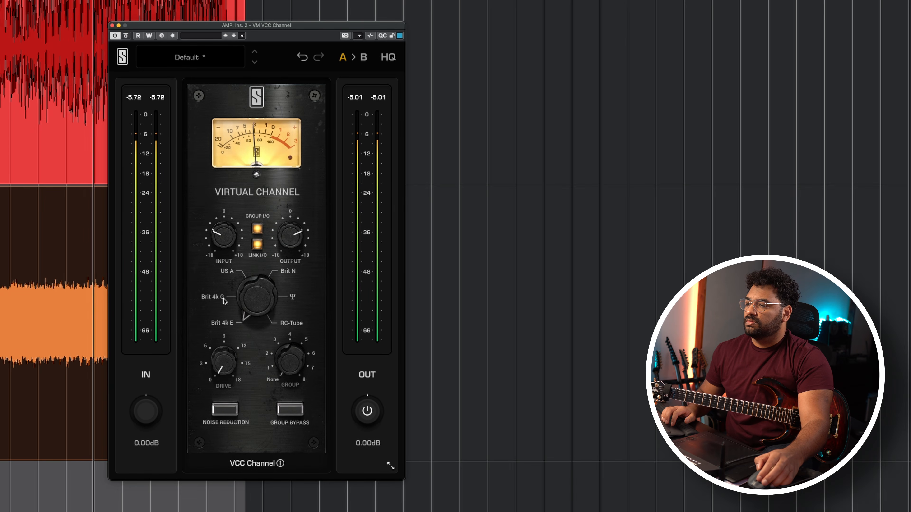
click(280, 273)
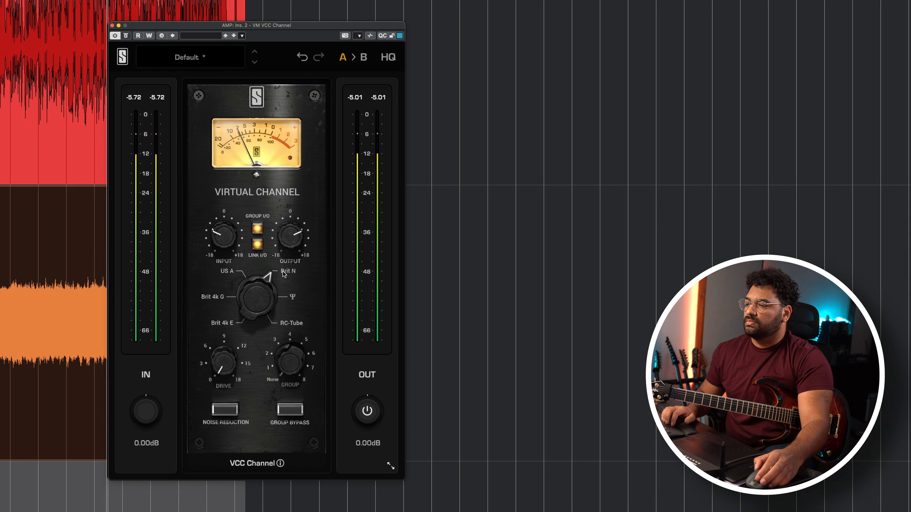
click(125, 36)
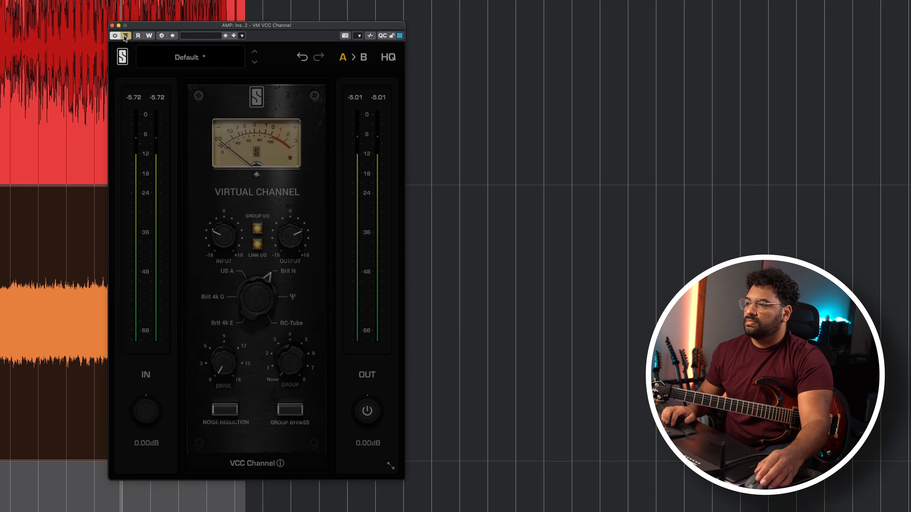
click(125, 36)
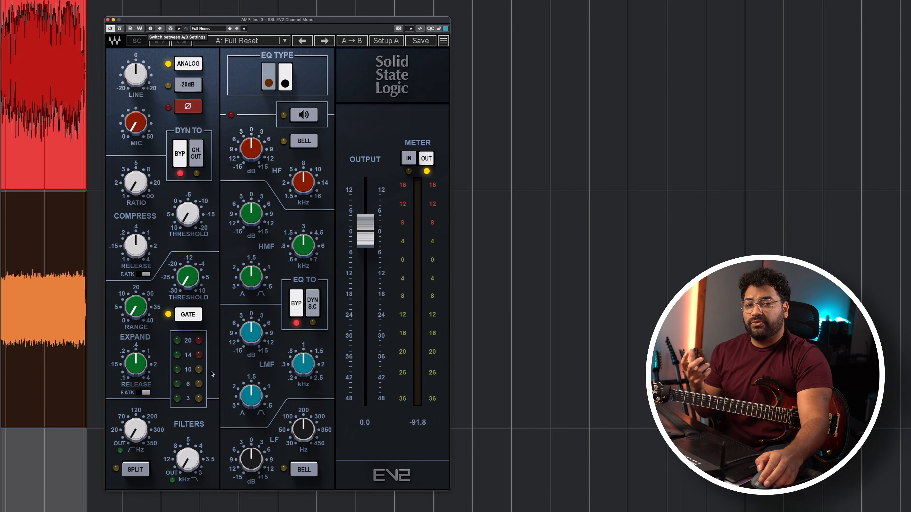
Set the EV2 low-pass filter to 8.5 kHz, comparing the guitar with the filter off and on
click(185, 464)
drag(186, 465, 185, 448)
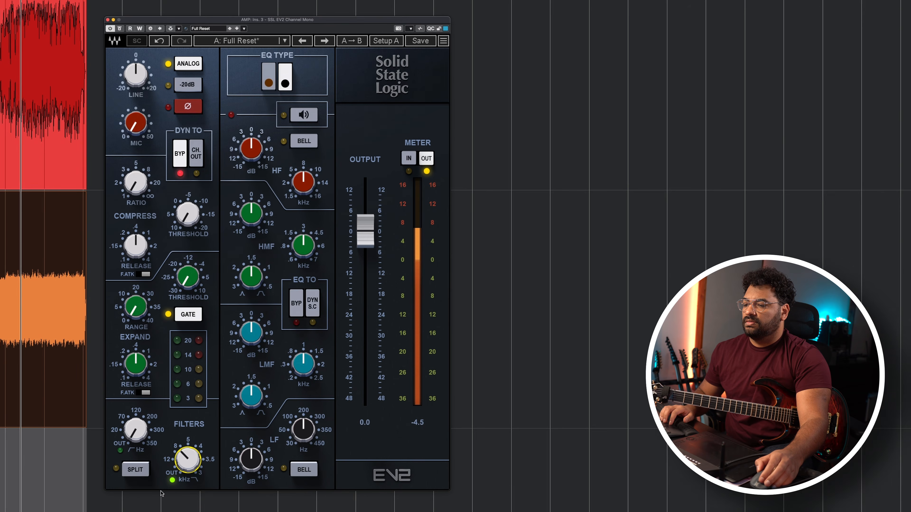
click(172, 481)
drag(187, 461, 187, 462)
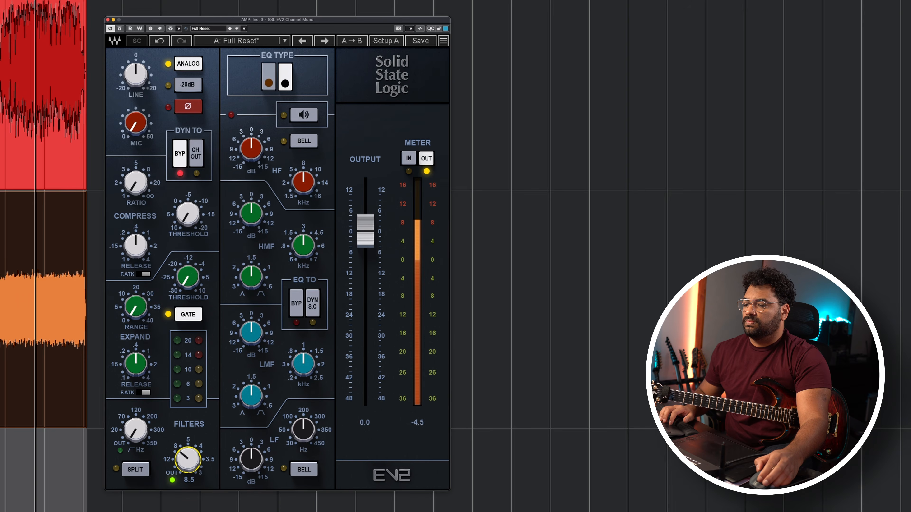
click(173, 481)
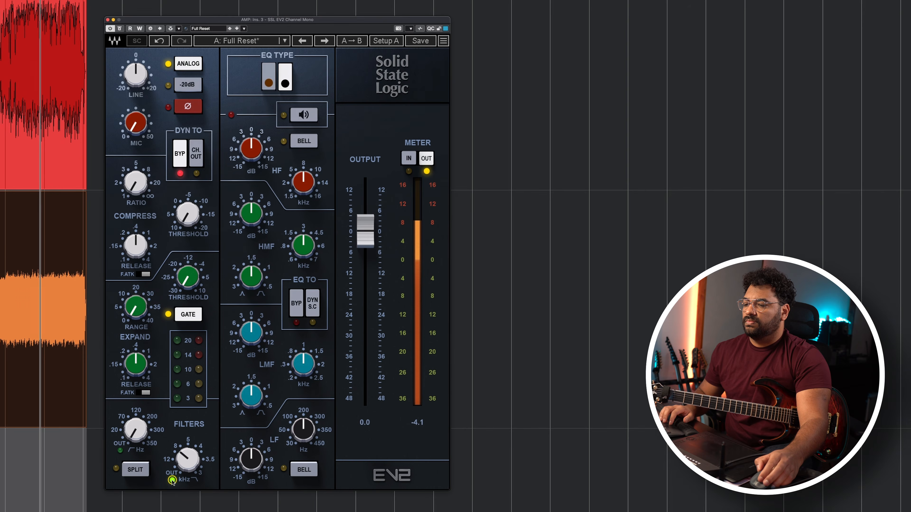
click(173, 480)
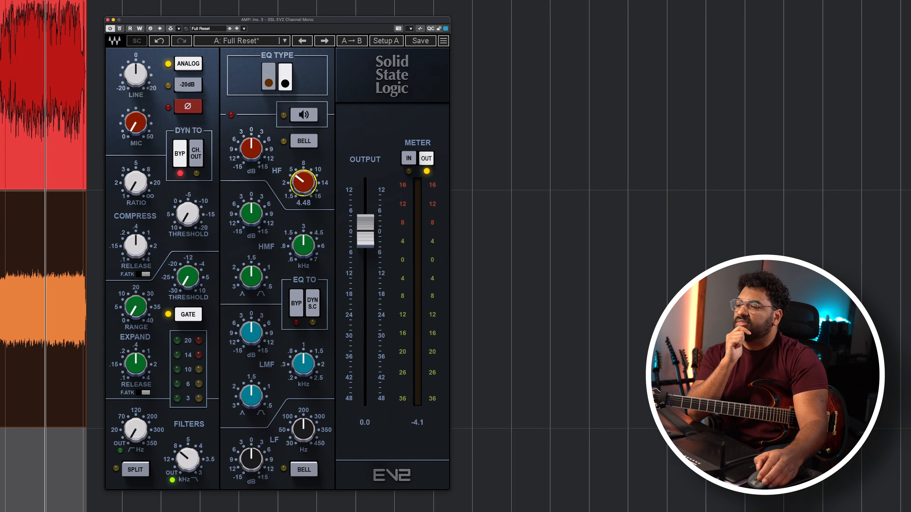
Tune the EV2 HF band to about 5 kHz and boost its gain slightly, comparing against the bypassed plugin
drag(304, 183, 303, 184)
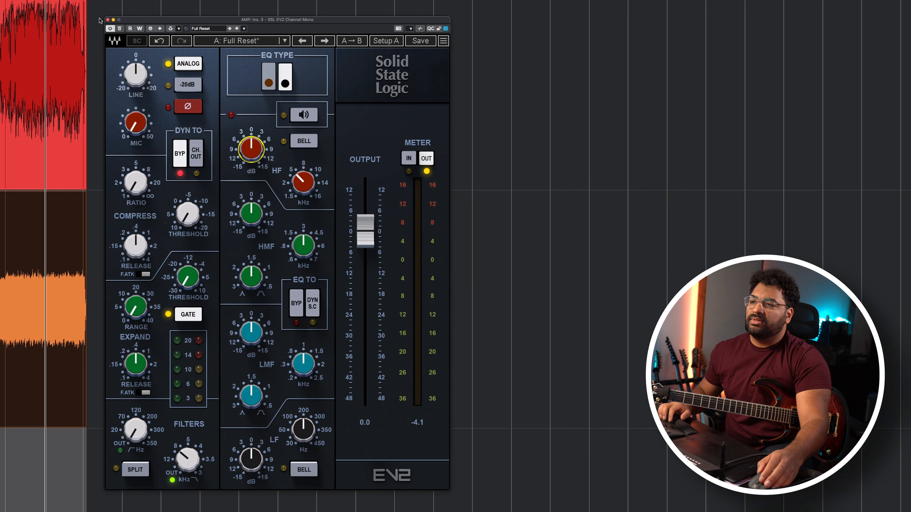
click(23, 1)
key(space)
drag(251, 149, 251, 144)
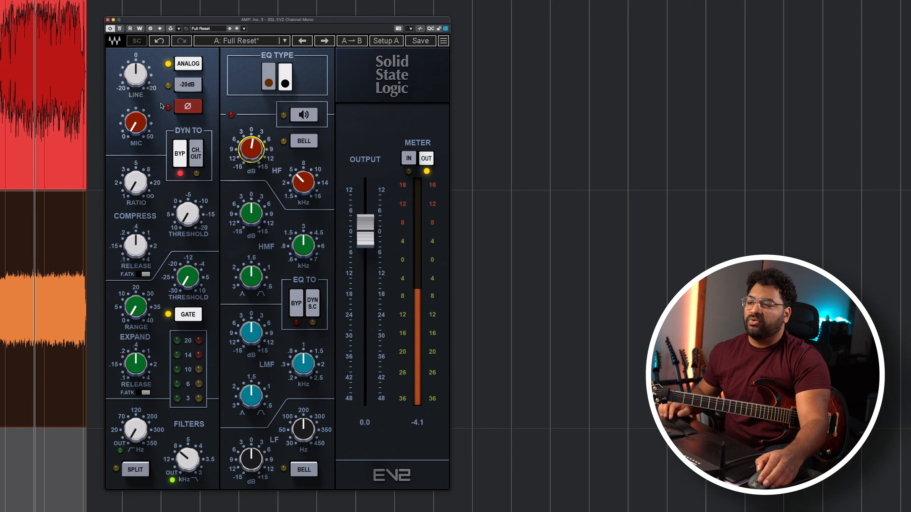
click(121, 30)
key(space)
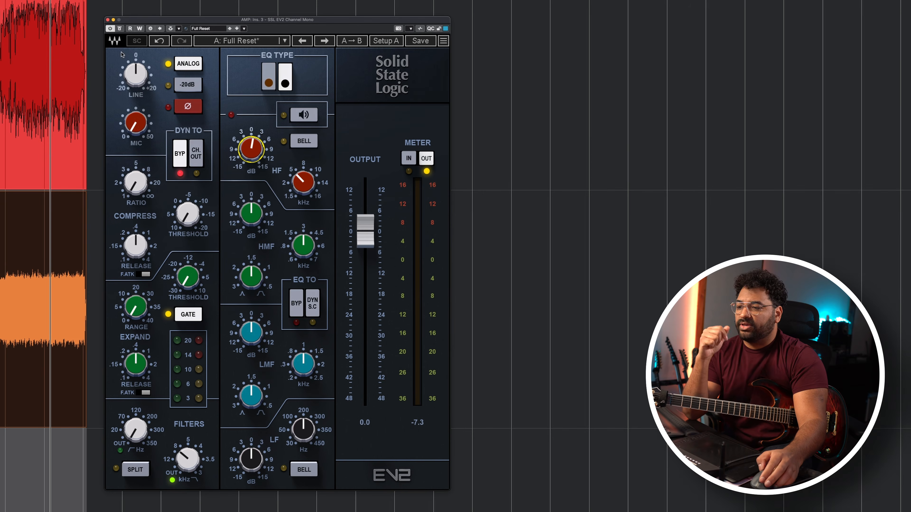
Replay the guitar, lower the HMF frequency to about 1 kHz, and set that band's gain boost to 4.6 dB
click(14, 2)
click(44, 28)
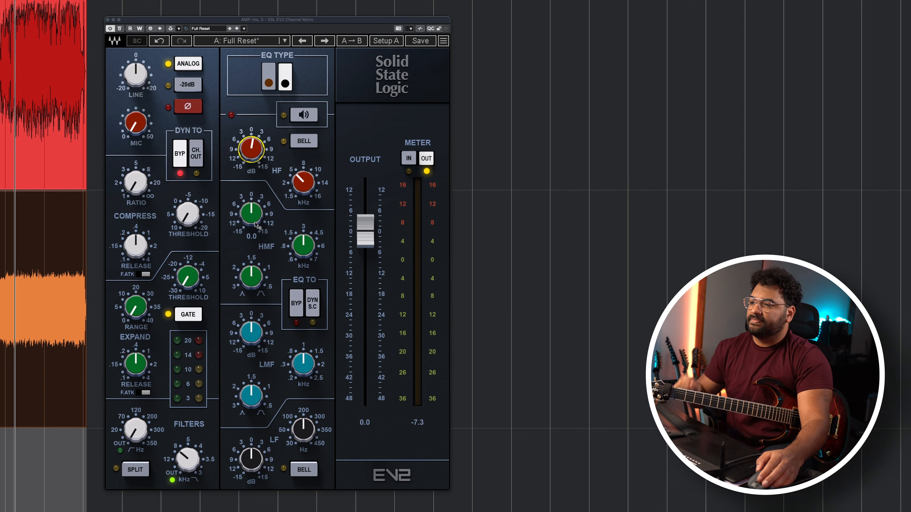
key(space)
drag(255, 222, 255, 206)
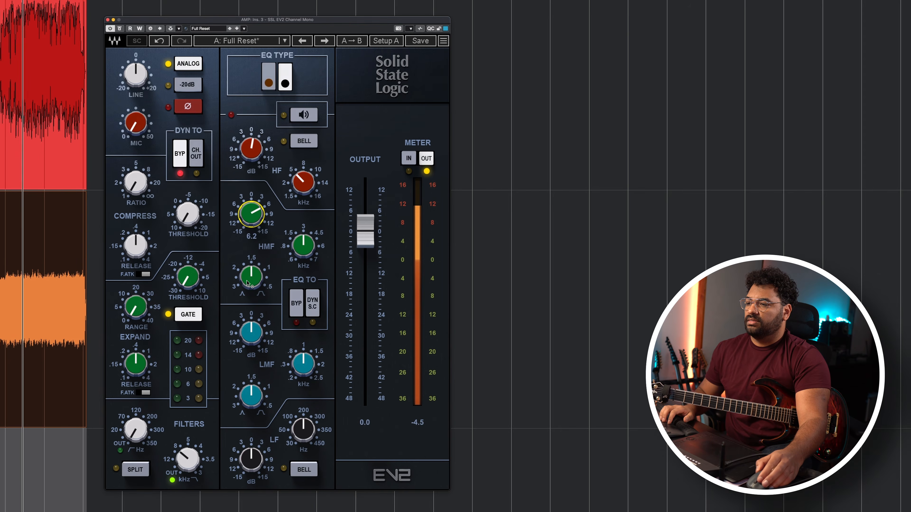
drag(304, 245, 303, 249)
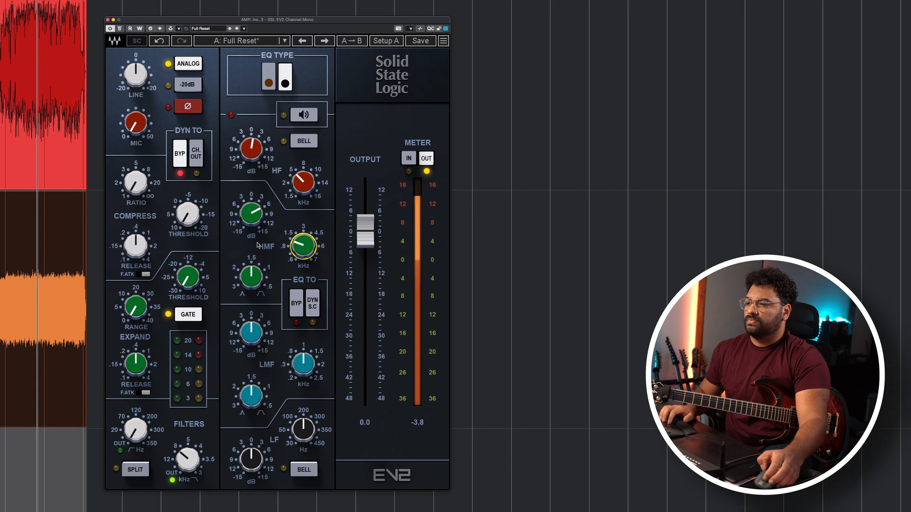
click(19, 1)
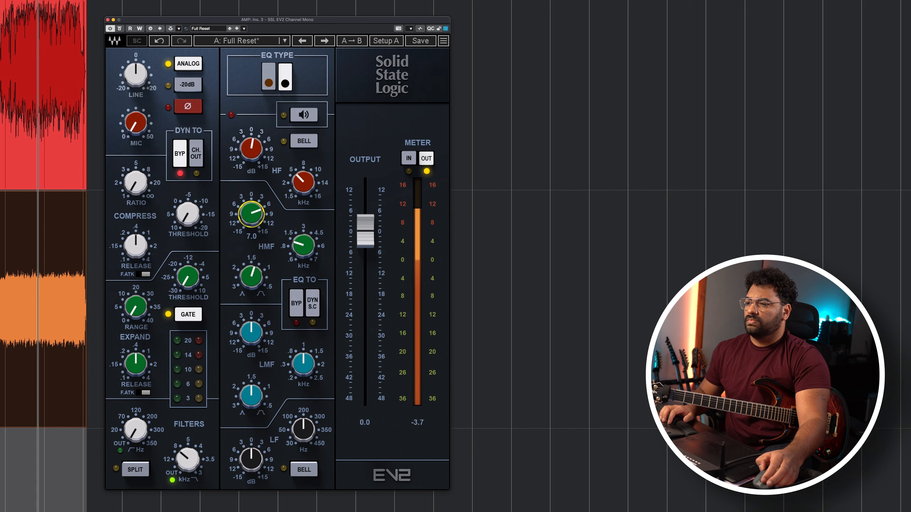
drag(246, 205, 247, 209)
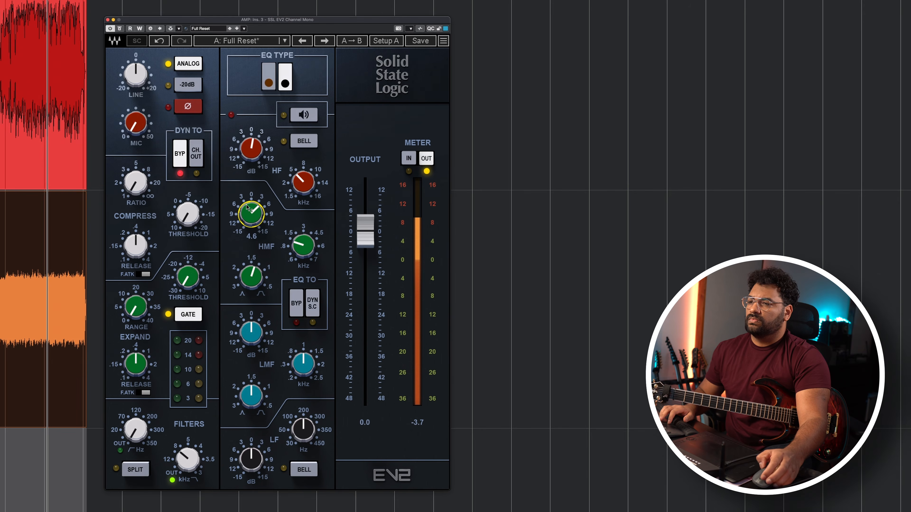
Replay the passage, compare the EQ with bypass, and fine-tune the HMF gain to about 4 dB
key(space)
click(2, 12)
key(space)
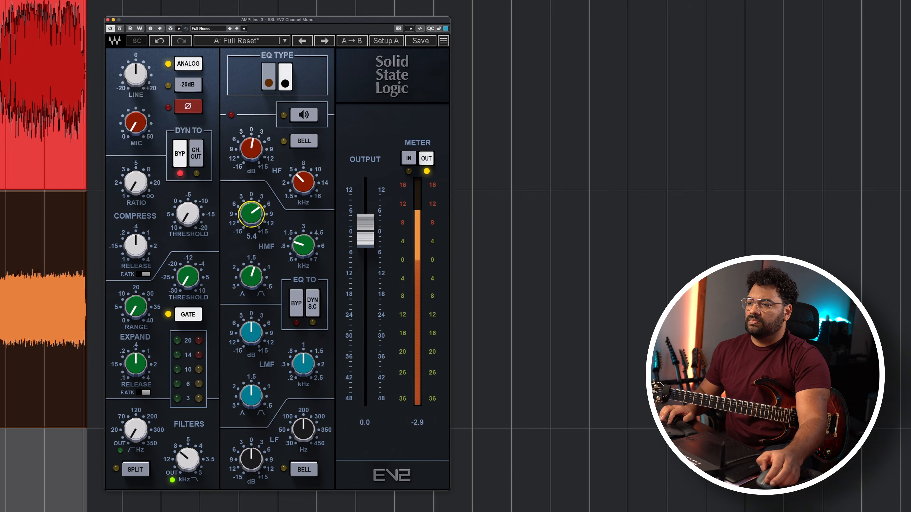
click(121, 30)
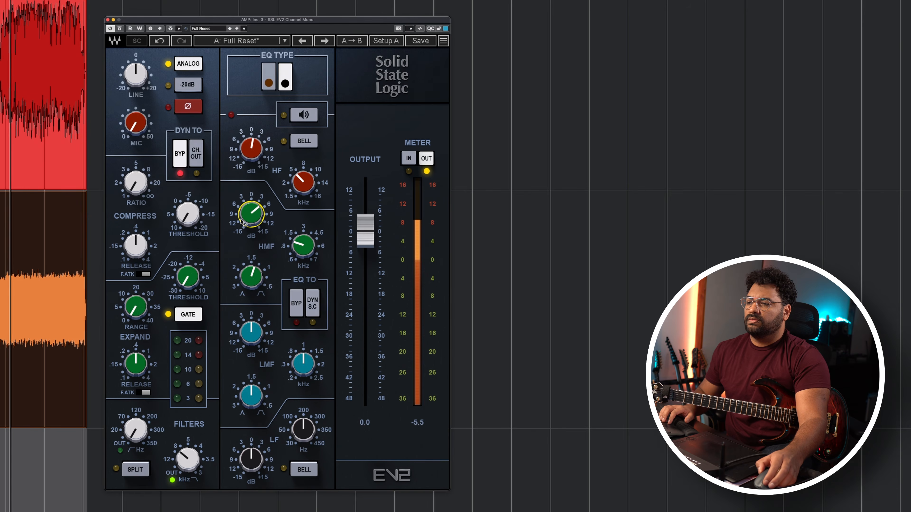
drag(252, 214, 251, 218)
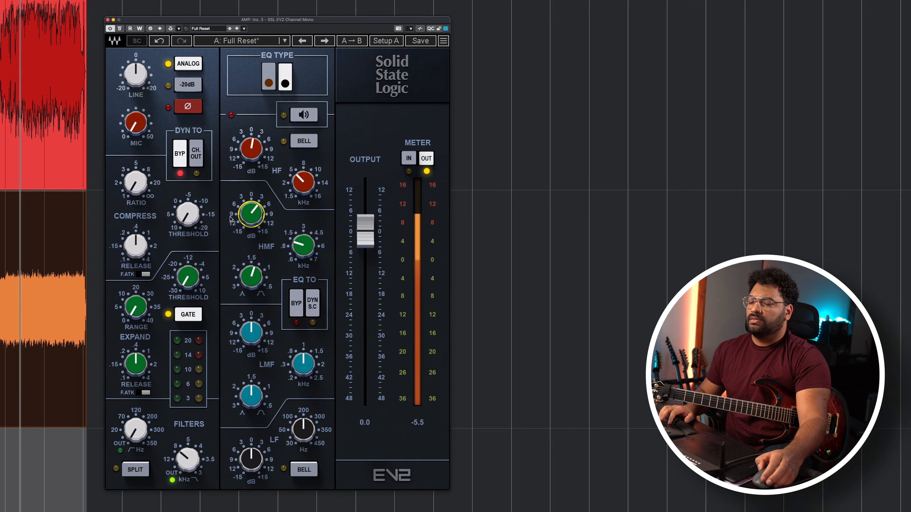
key(space)
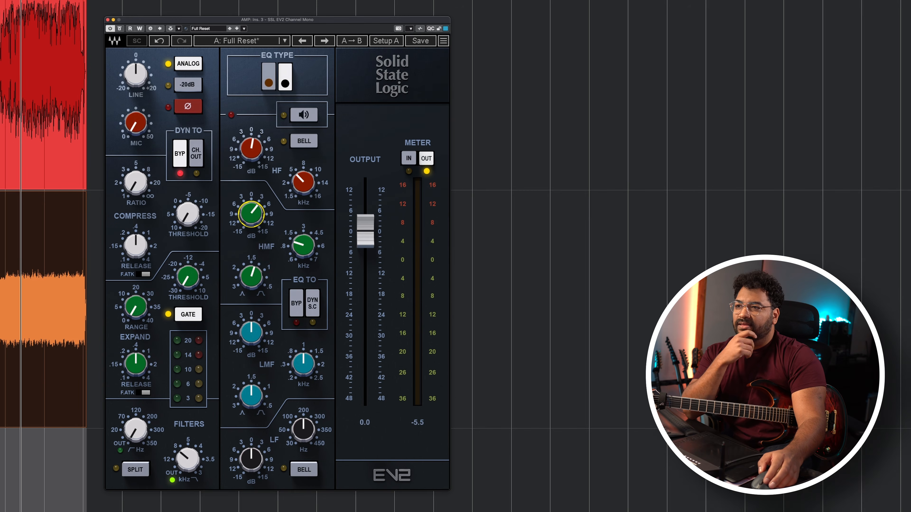
Set the LF band to 100 Hz with about 7 dB of boost and readjust the low-pass filter's cutoff
click(2, 2)
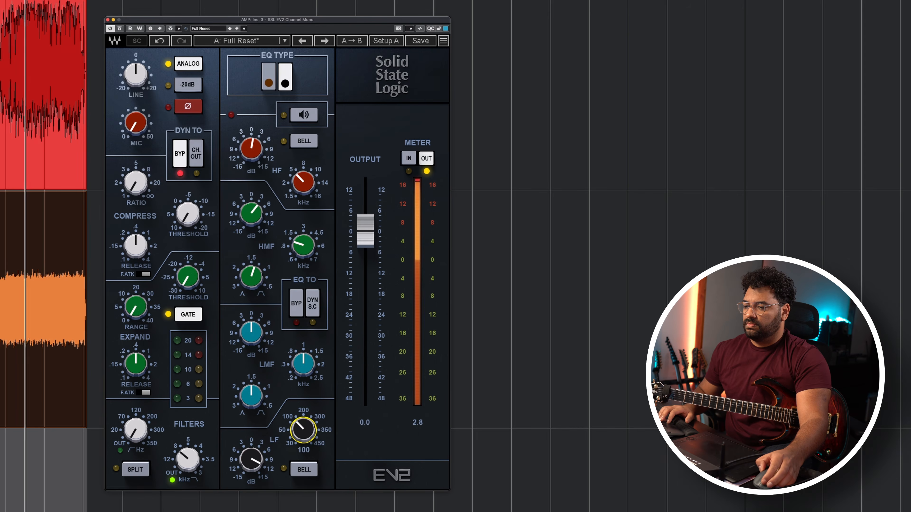
drag(251, 459, 251, 467)
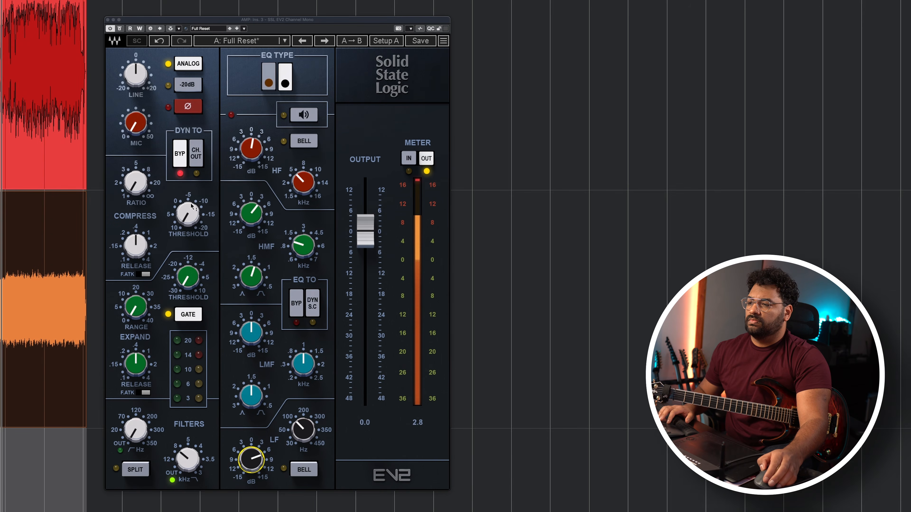
click(187, 458)
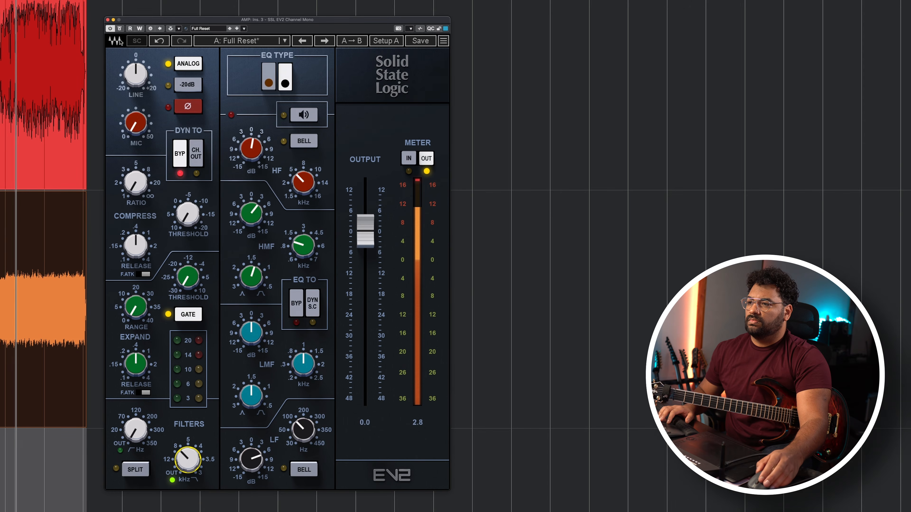
Turn off the EV2's analog modelling and replay the guitar passage to check the result
click(189, 64)
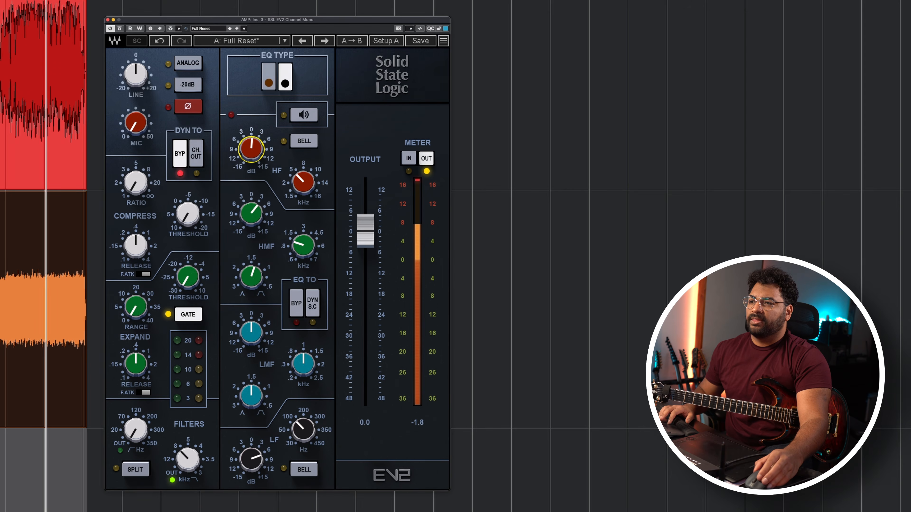
key(space)
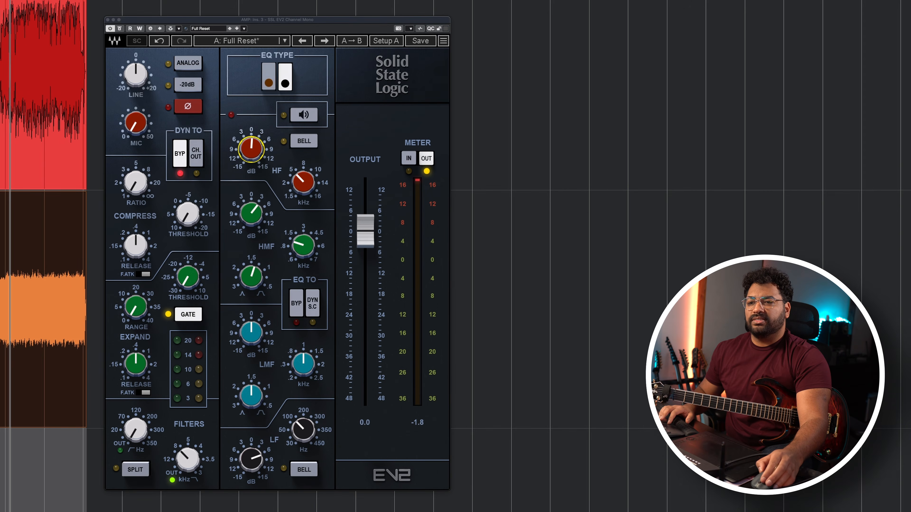
key(space)
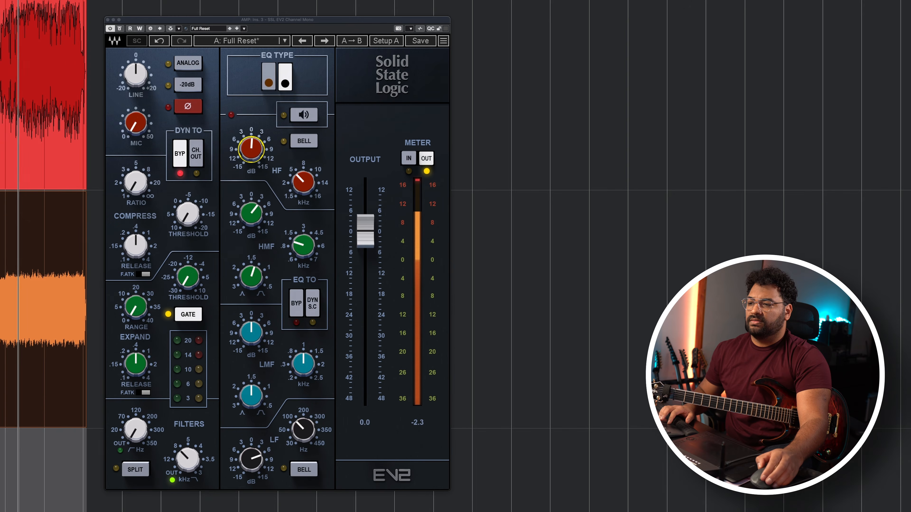
Fine-tune the EV2's HMF gain to about 3.5 dB and its LF gain to about 6.9 dB during playback
click(251, 214)
drag(248, 215, 247, 216)
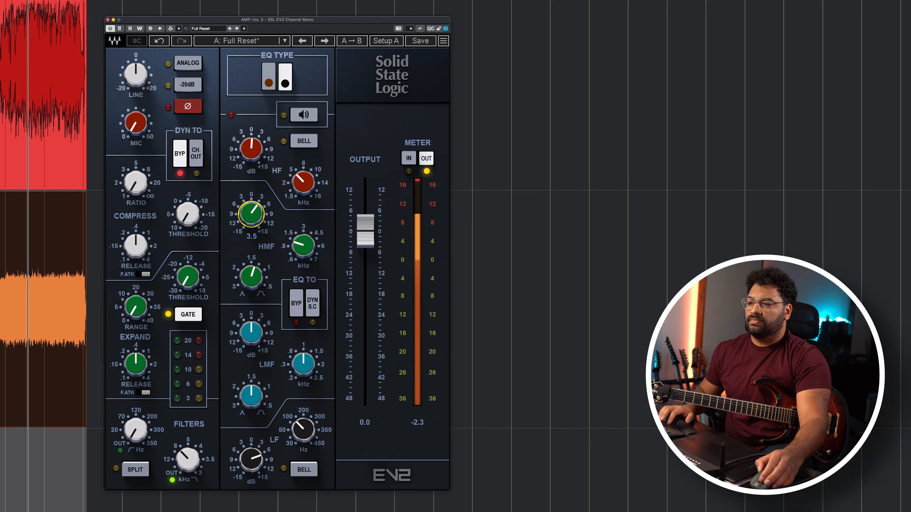
click(251, 459)
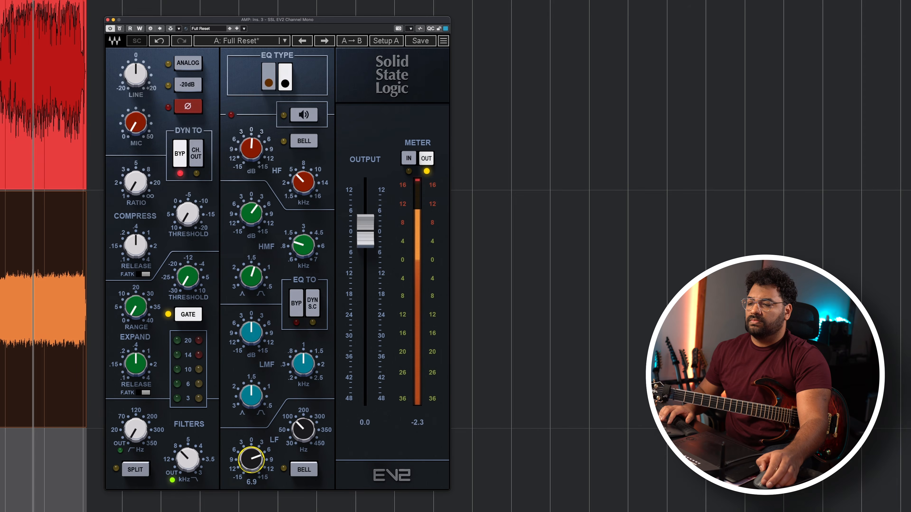
drag(251, 459, 251, 458)
key(space)
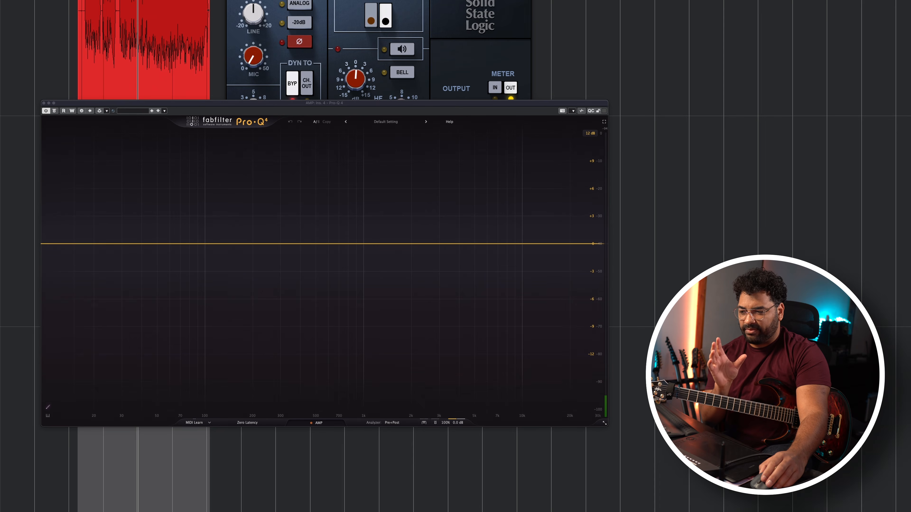
In Pro-Q 4 on the AMP track, replay the guitar, add a bell band at about 2.49 kHz, and audition it soloed
click(223, 1)
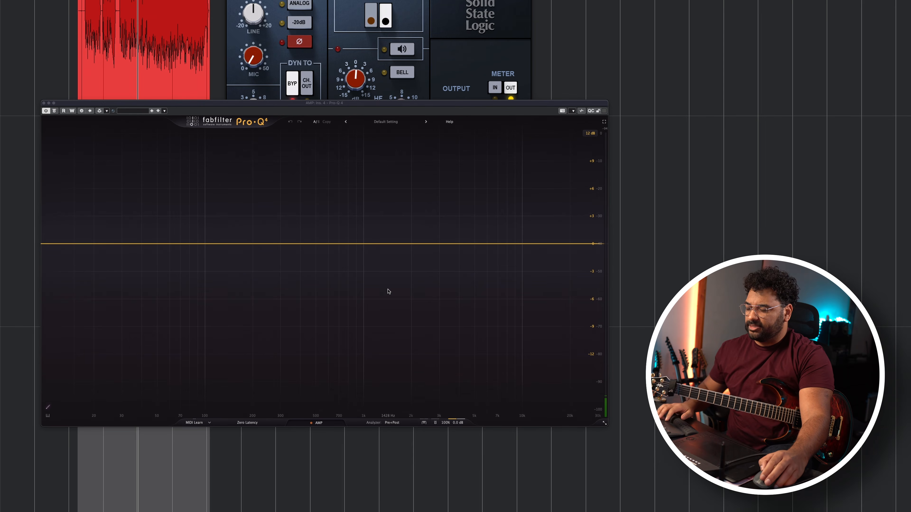
key(space)
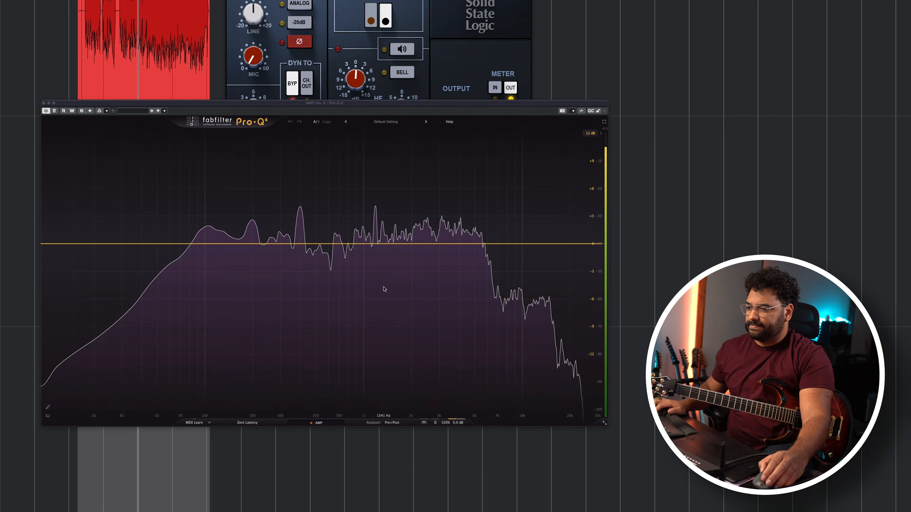
click(426, 244)
click(436, 219)
drag(436, 220, 436, 219)
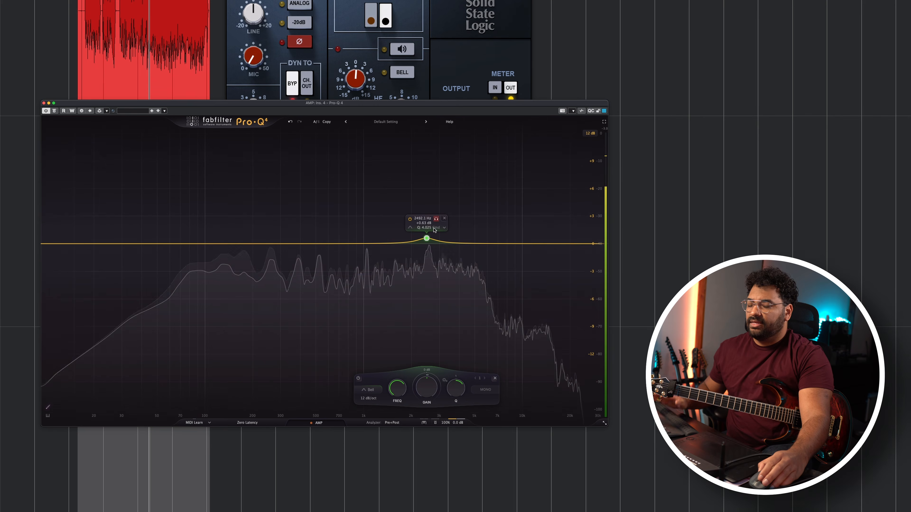
Solo the upper-mid bell again during playback and set it to a cut of about 1.5 dB at 2.44 kHz
key(space)
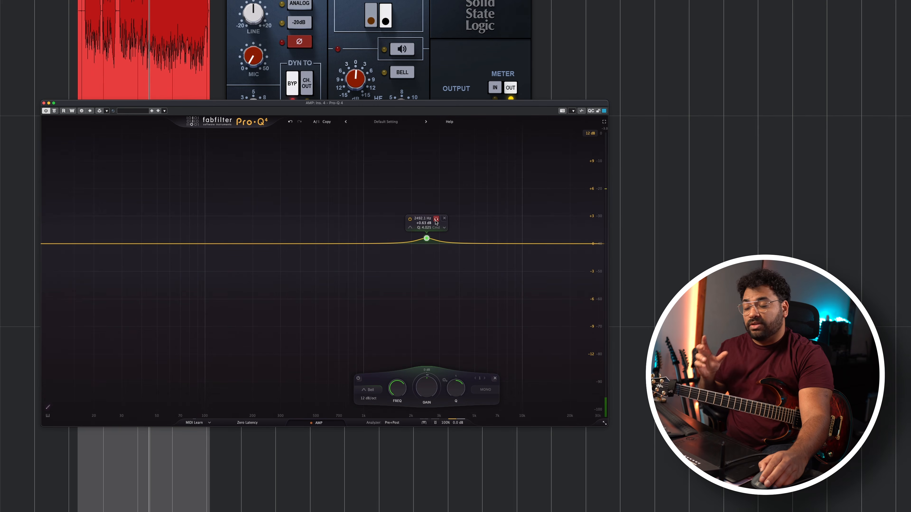
key(space)
click(436, 219)
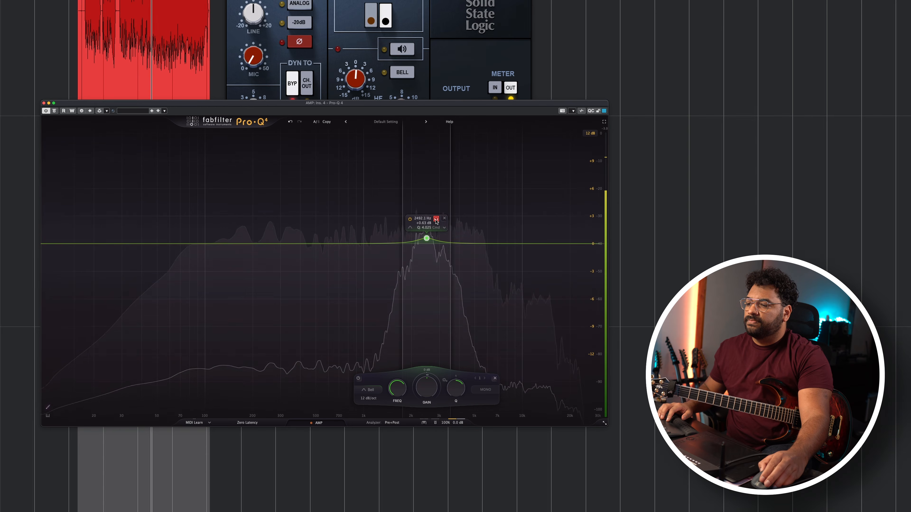
drag(428, 240, 427, 254)
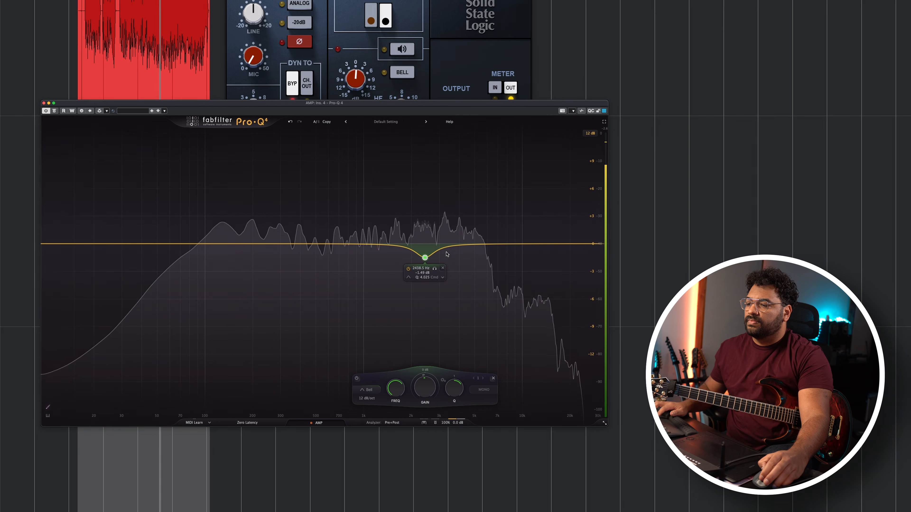
key(space)
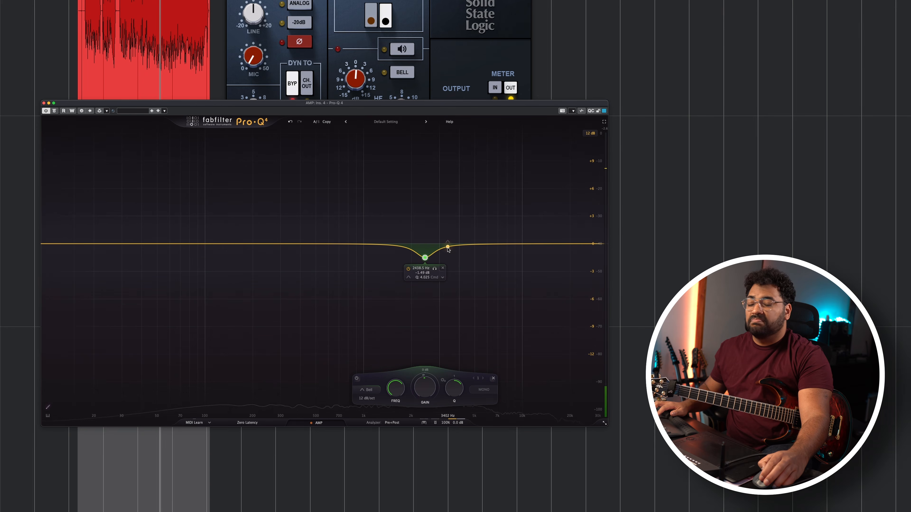
Add a narrower second bell near 3.19 kHz, audition it soloed, and turn it into a similarly shallow cut
key(space)
drag(448, 249, 453, 214)
key(space)
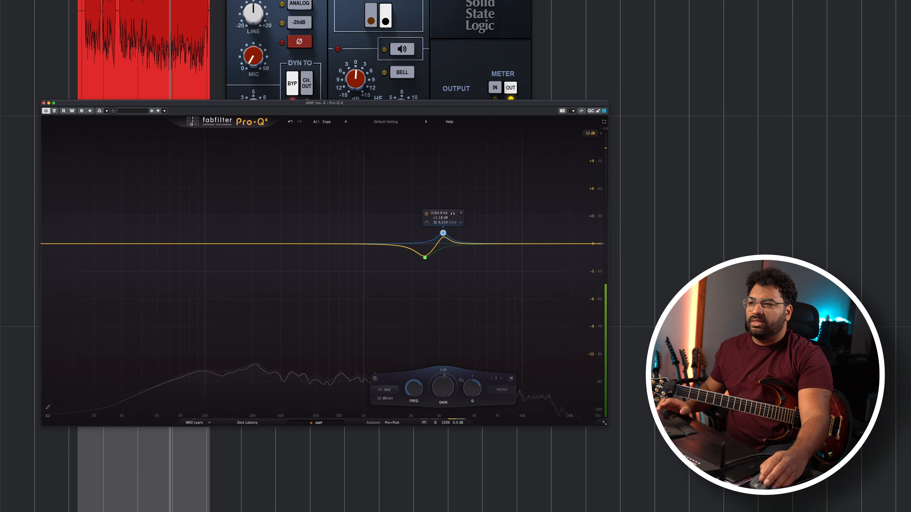
key(space)
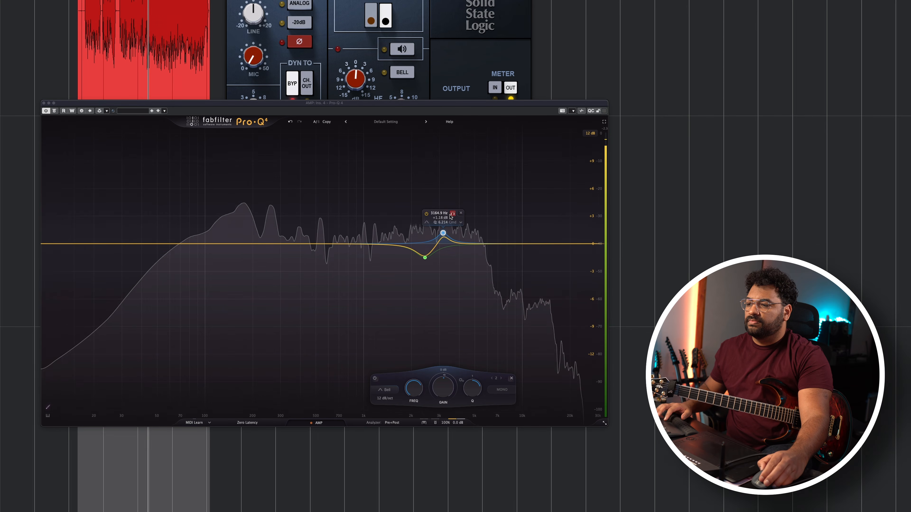
drag(451, 217, 444, 240)
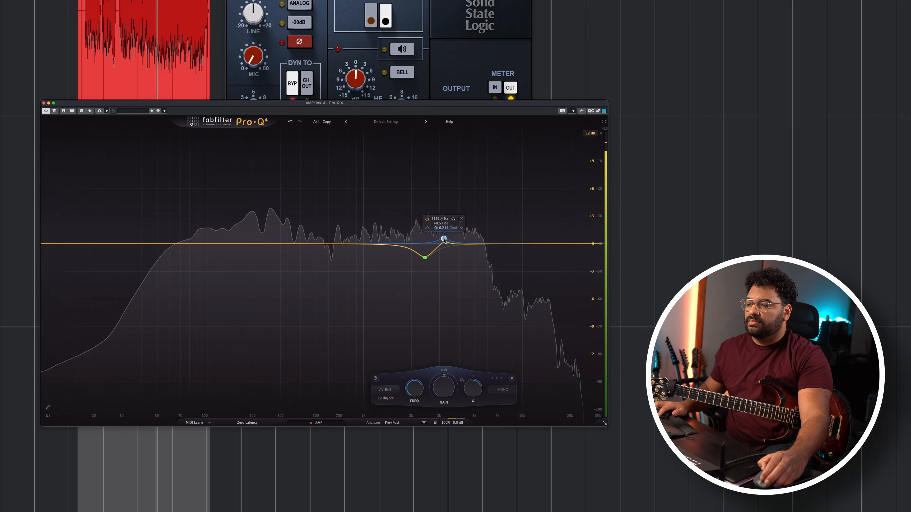
Replay the passage and compare the two upper-mid cuts with Pro-Q 4 bypassed
key(space)
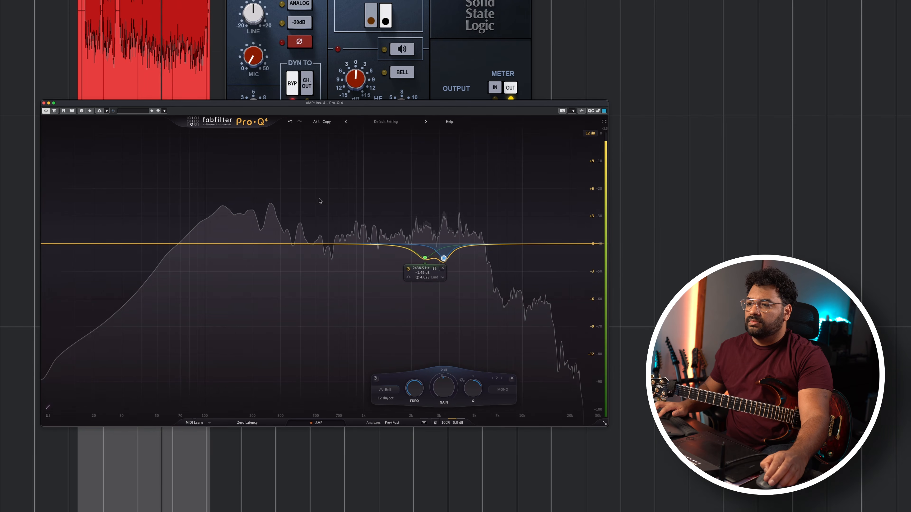
key(space)
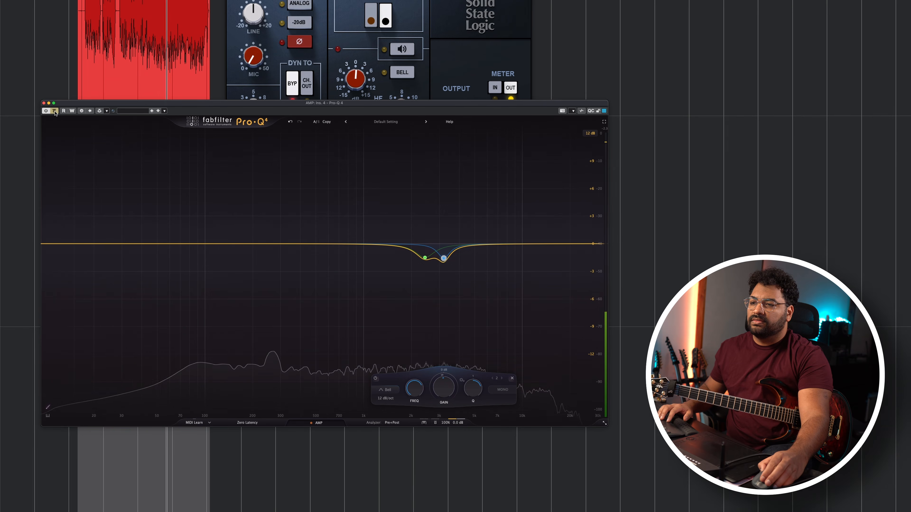
key(space)
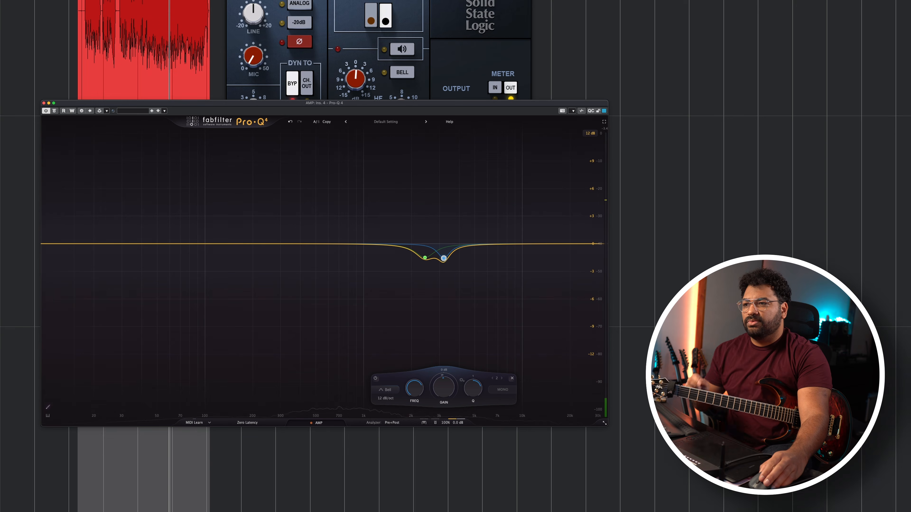
Replay from an earlier point and add a bell cutting about 1 dB near 403 Hz, auditioning it soloed
click(147, 0)
drag(146, 0, 124, 0)
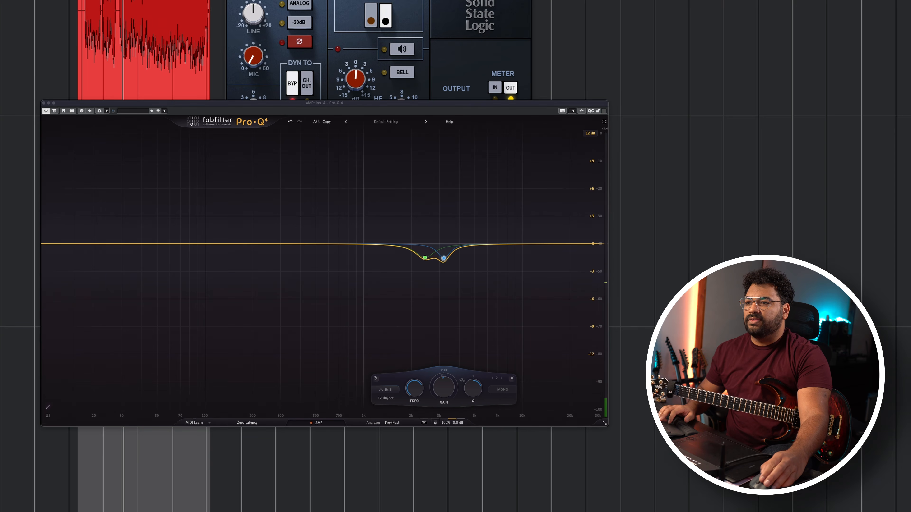
key(space)
click(288, 239)
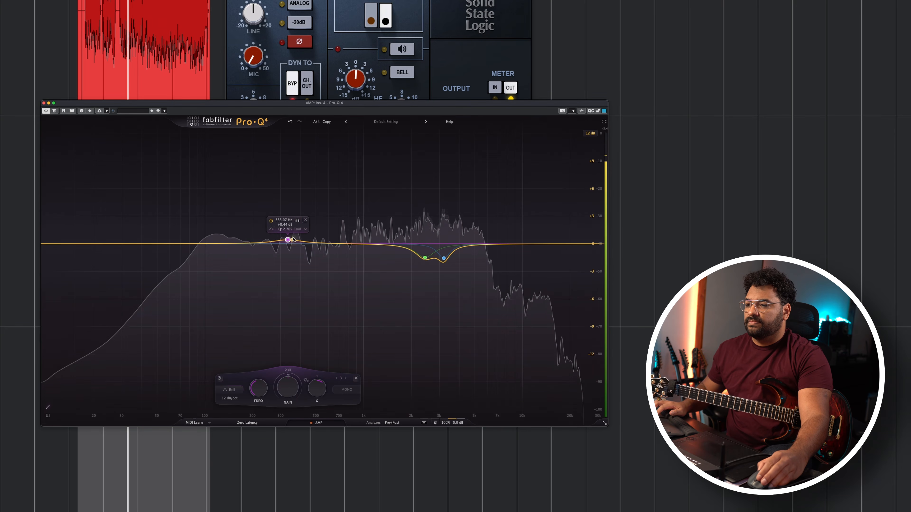
mouse_move(298, 223)
mouse_down()
mouse_move(347, 223)
mouse_move(300, 223)
mouse_move(311, 222)
mouse_up()
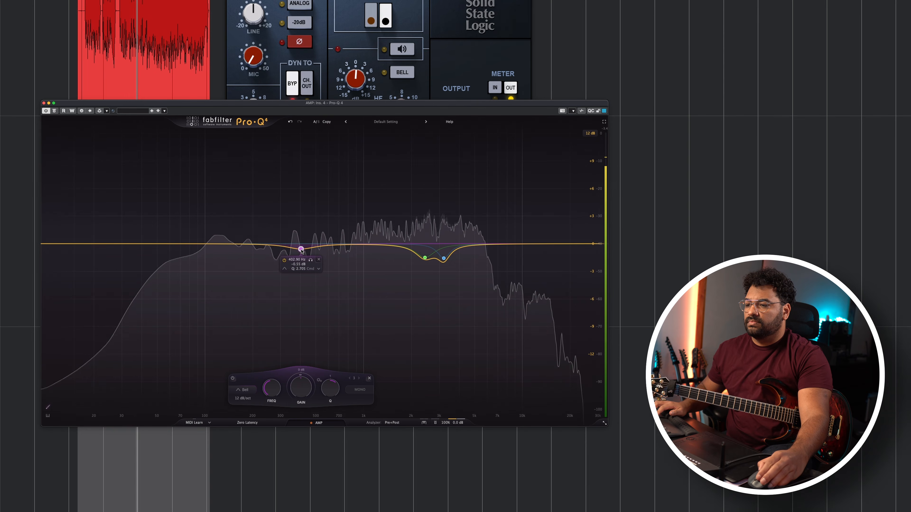
Add a low-mid bell, audition it soloed, and set it to a cut of about 1.4 dB near 264 Hz
click(275, 239)
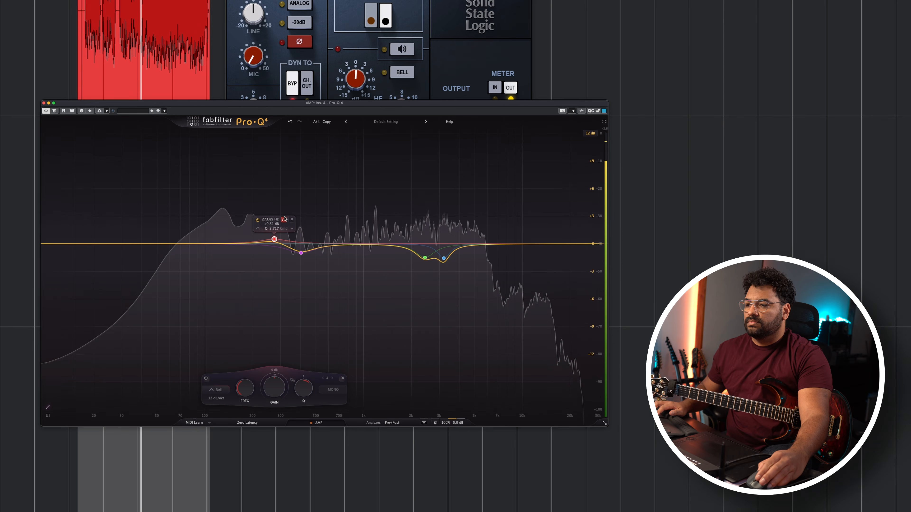
drag(283, 220, 285, 221)
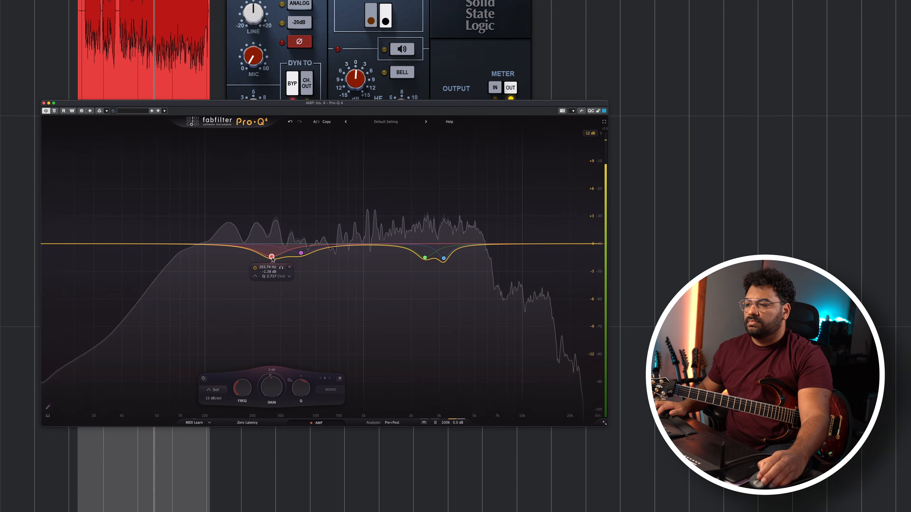
key(space)
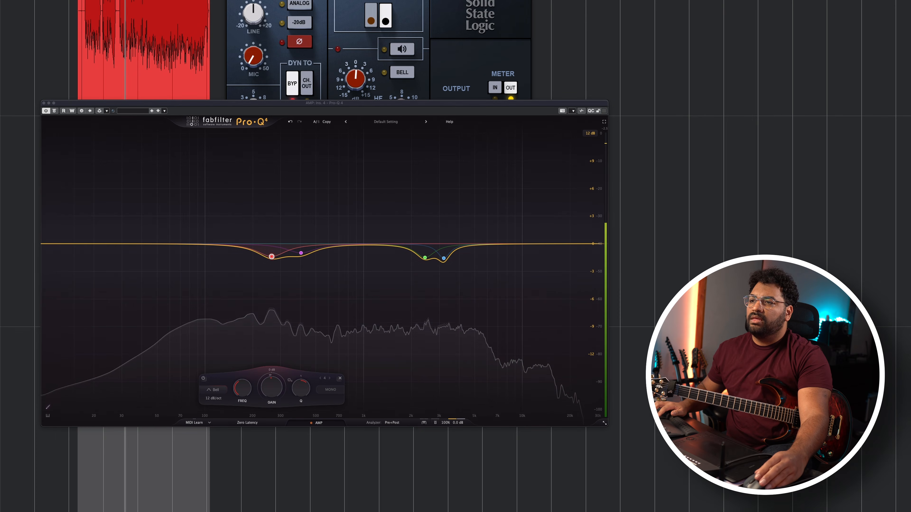
Add two shallow bell cuts, one near 760 Hz and one of about 0.5 dB at 549 Hz, soloing each
key(space)
double_click(338, 238)
mouse_move(348, 219)
mouse_down()
mouse_move(386, 219)
mouse_move(324, 216)
mouse_move(356, 218)
mouse_up()
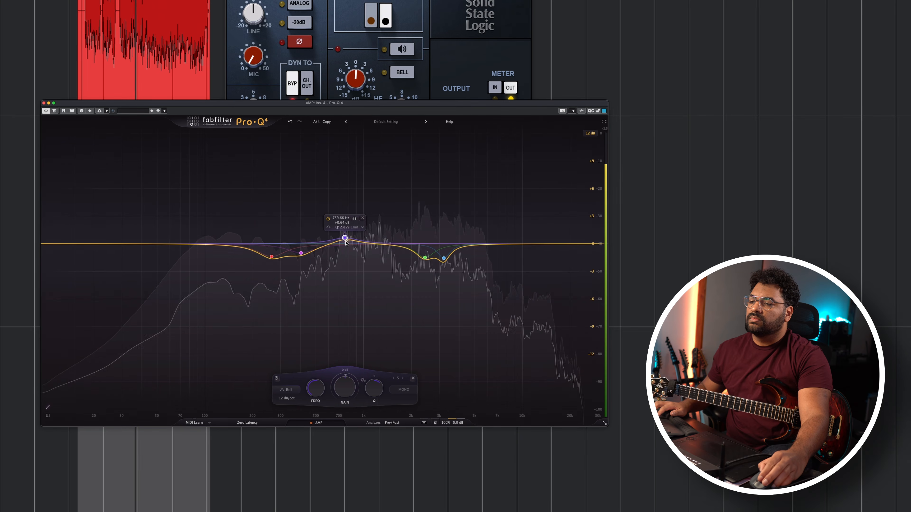
double_click(320, 235)
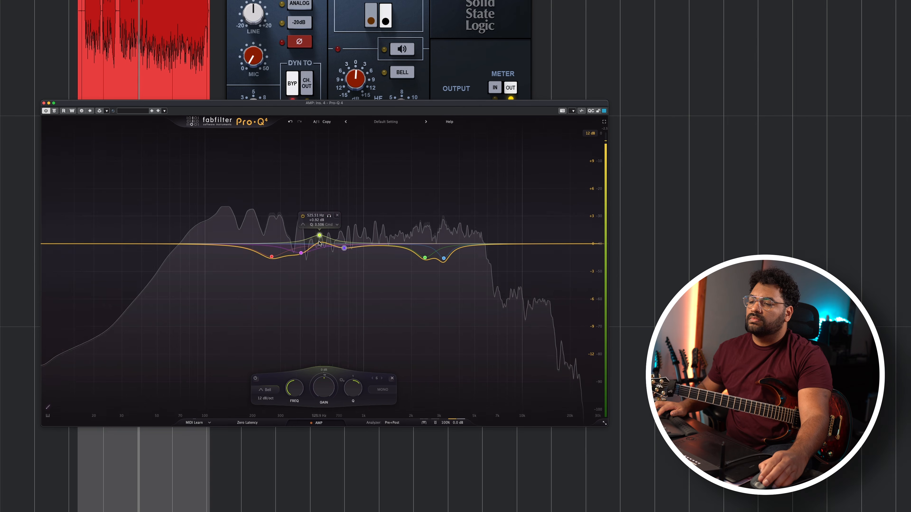
click(329, 219)
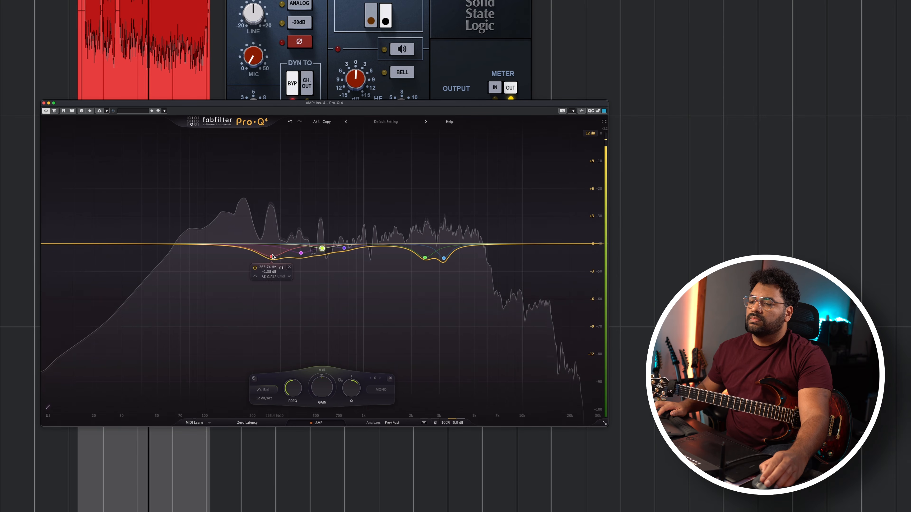
Audition and readjust the low-mid cuts: nudge the 264 Hz band and move the 403 Hz band to about 390 Hz at -1.65 dB
drag(272, 257, 271, 259)
click(280, 271)
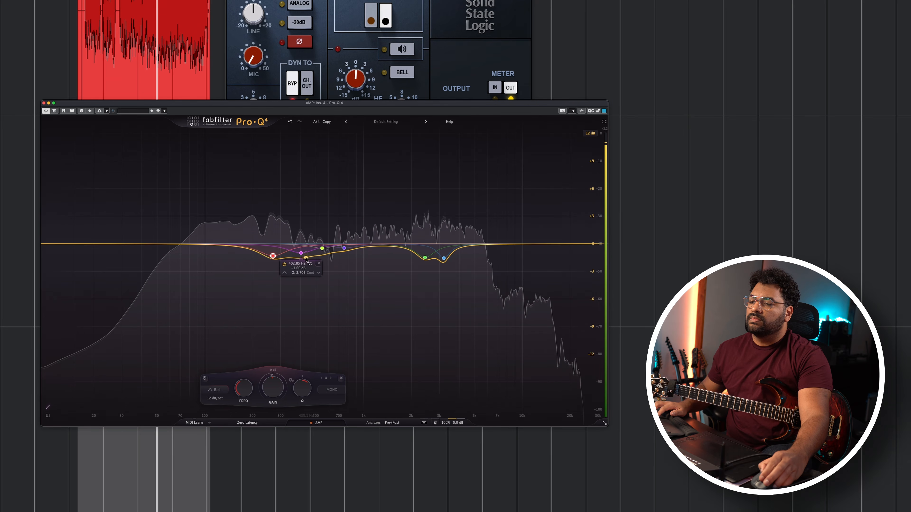
click(309, 264)
drag(301, 253, 300, 257)
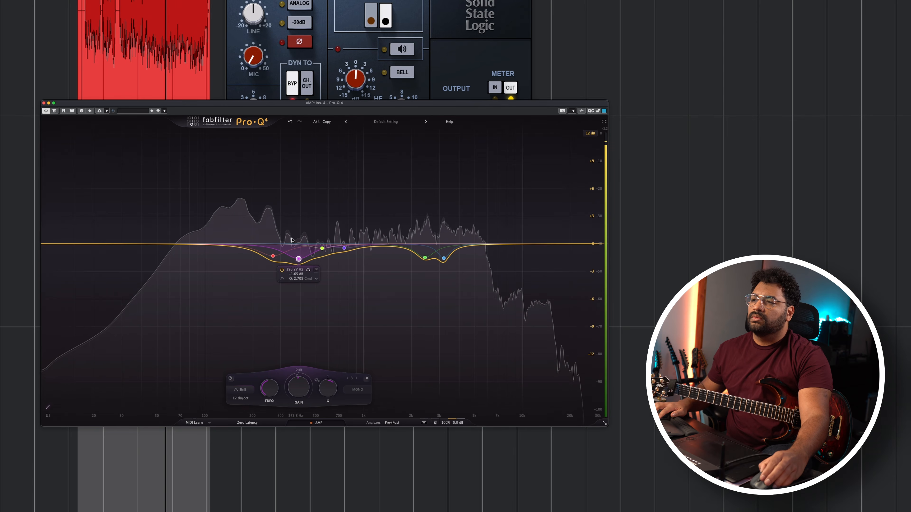
Replay the guitar passage from an earlier point and compare the Pro-Q 4 cuts with bypass
key(space)
click(103, 33)
key(space)
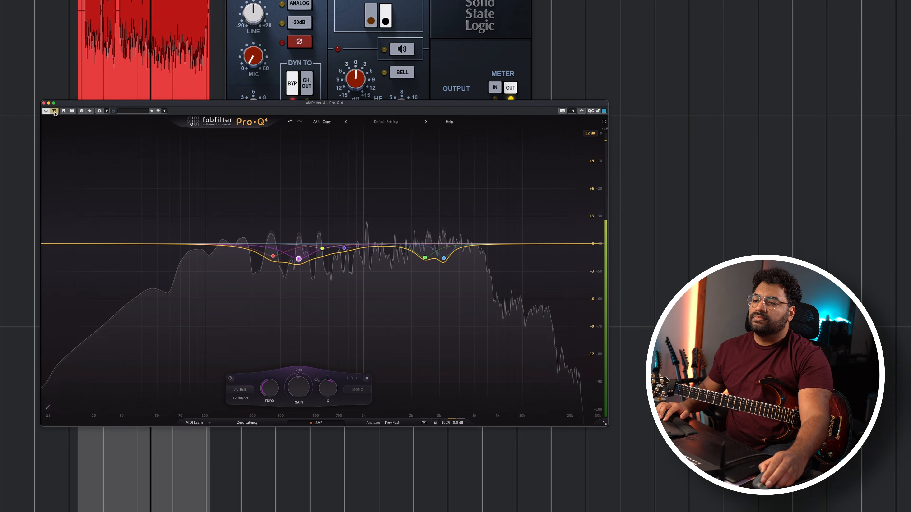
key(space)
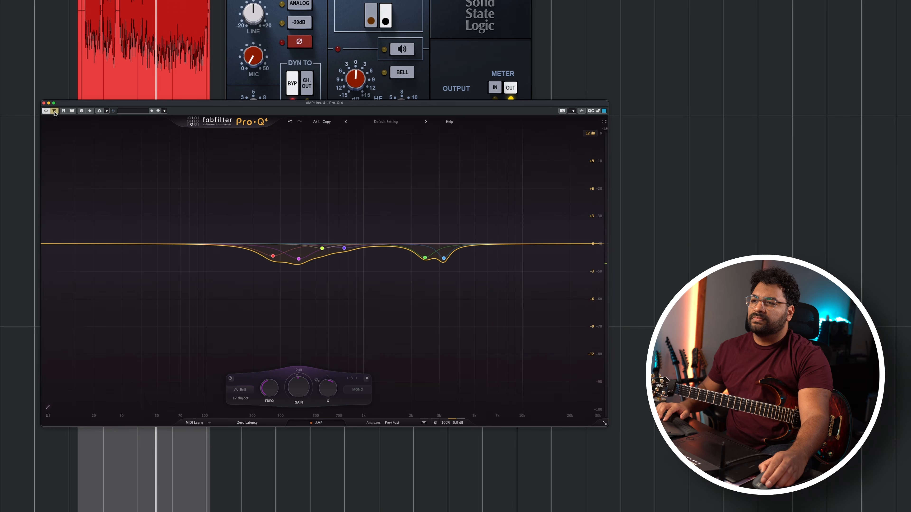
key(space)
key(space)
Narrow the 2.44 kHz bell to a Q of about 5.8 and deepen its cut to about 2.7 dB at 2.48 kHz
mouse_move(425, 260)
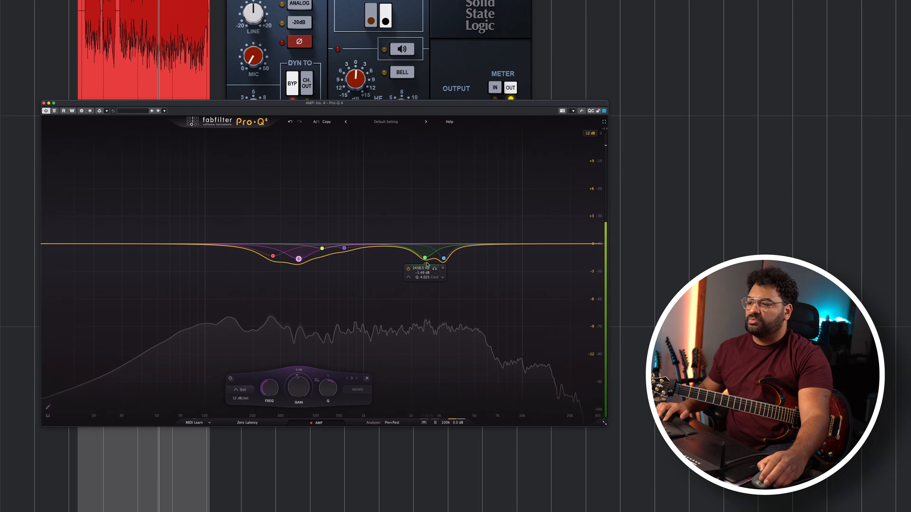
key(space)
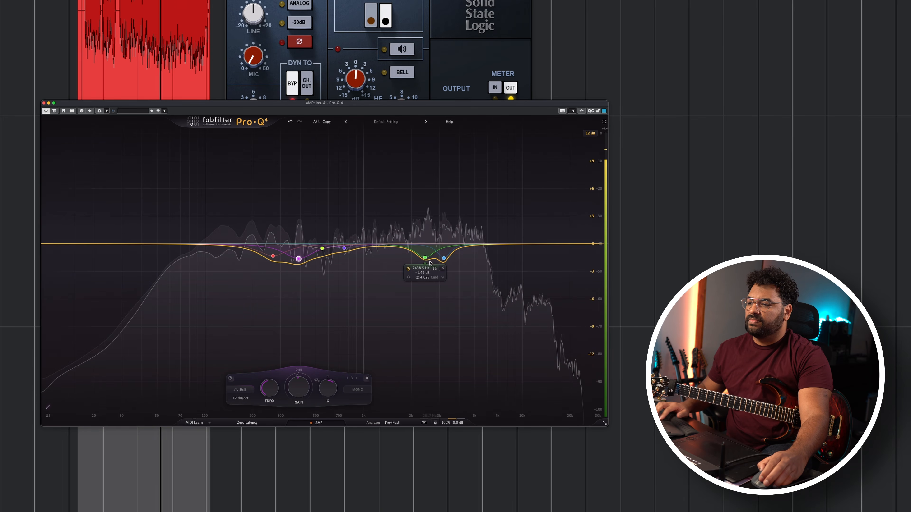
drag(425, 258, 426, 263)
drag(426, 265, 426, 267)
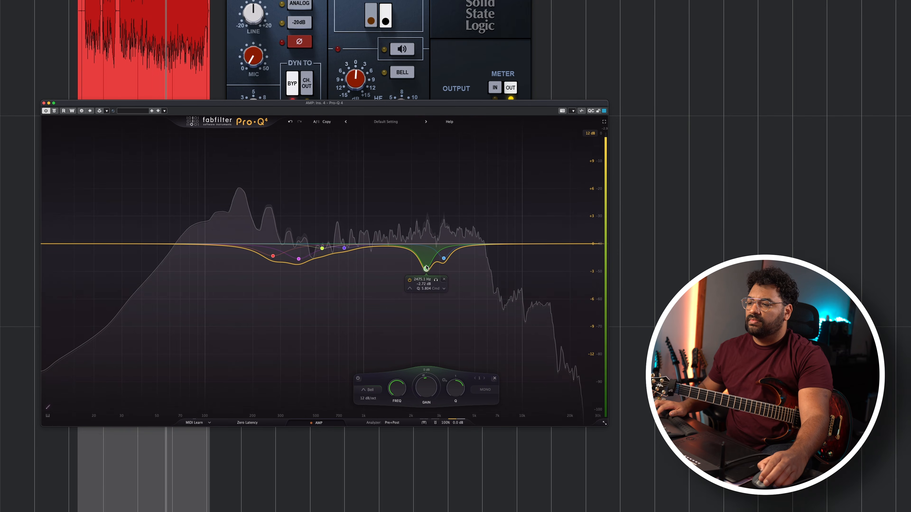
Toggle Pro-Q 4's bypass to compare the revised EQ, and replay the guitar passage from an earlier point
click(55, 110)
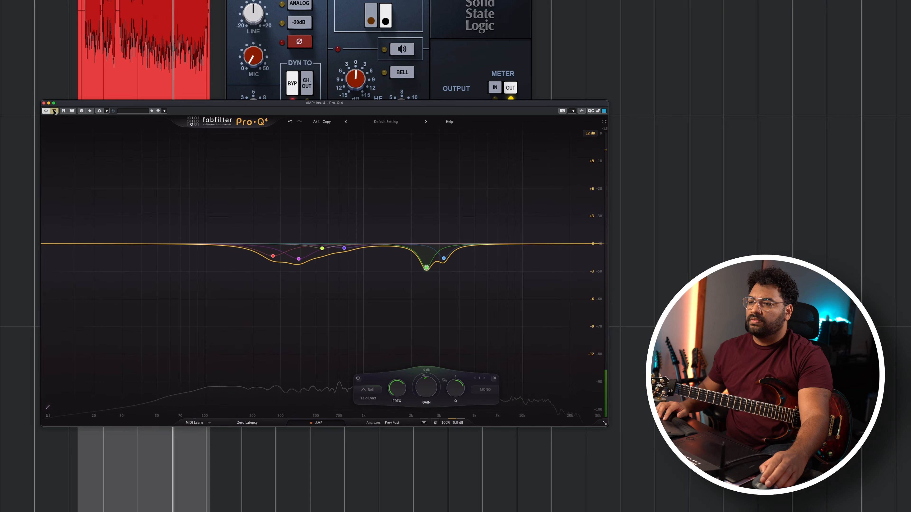
click(54, 110)
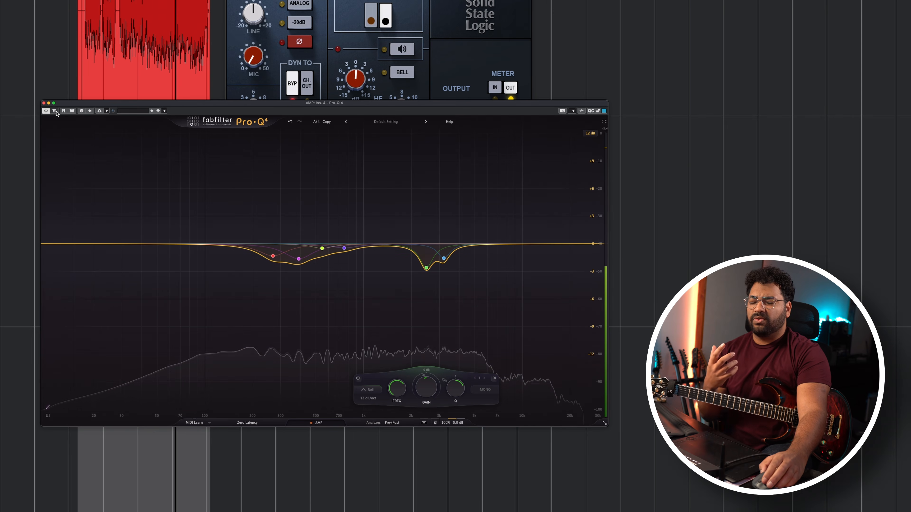
click(120, 2)
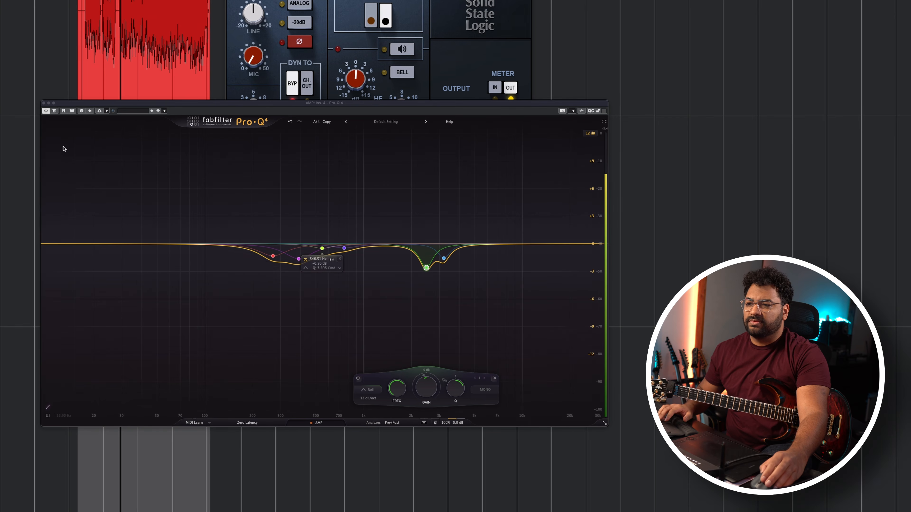
Compare the Pro-Q 4 curve with bypass and deepen the 3.2 kHz bell's cut to about 2.4 dB
click(54, 111)
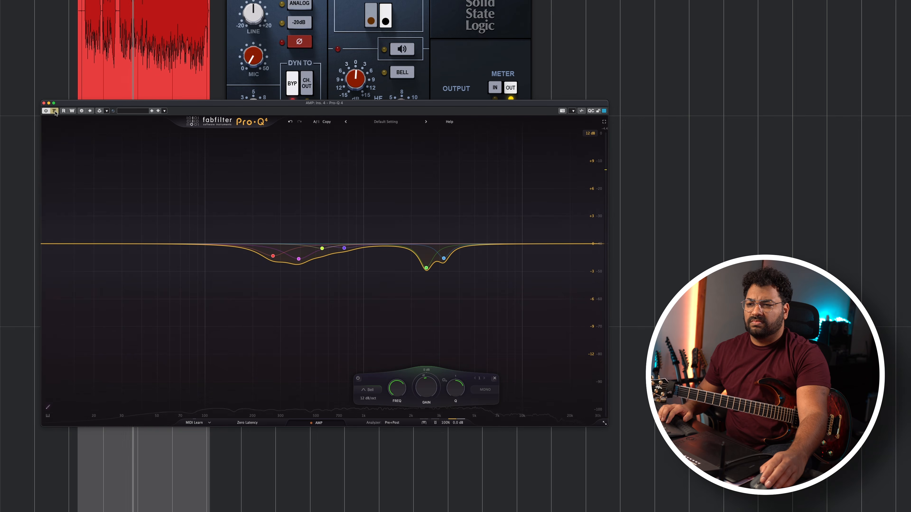
click(54, 110)
mouse_move(454, 267)
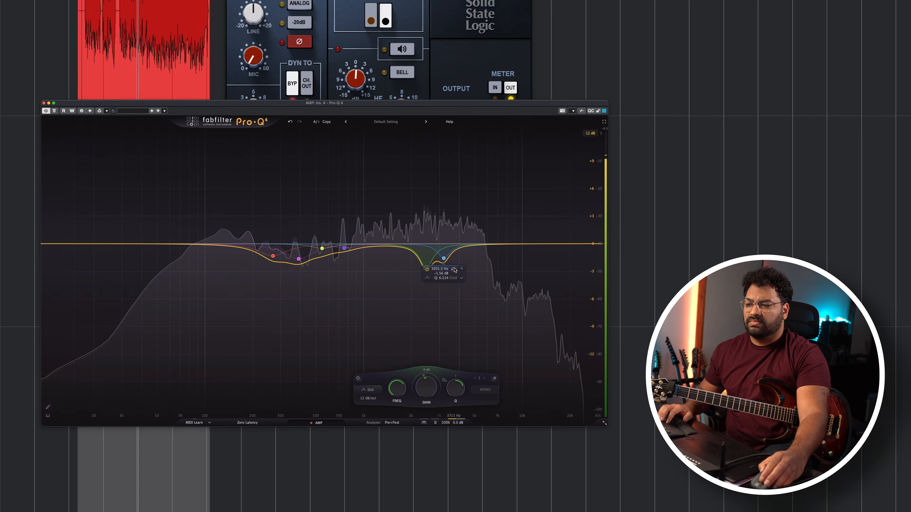
drag(444, 258, 444, 264)
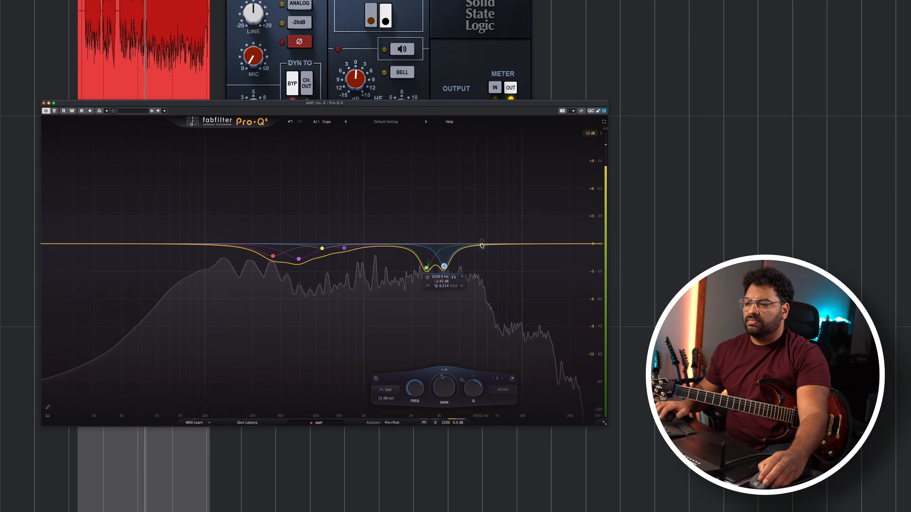
Add a narrow bell at about 4.18 kHz with a Q of about 6.2 and cut it by about 0.9 dB
click(474, 239)
drag(484, 219, 466, 237)
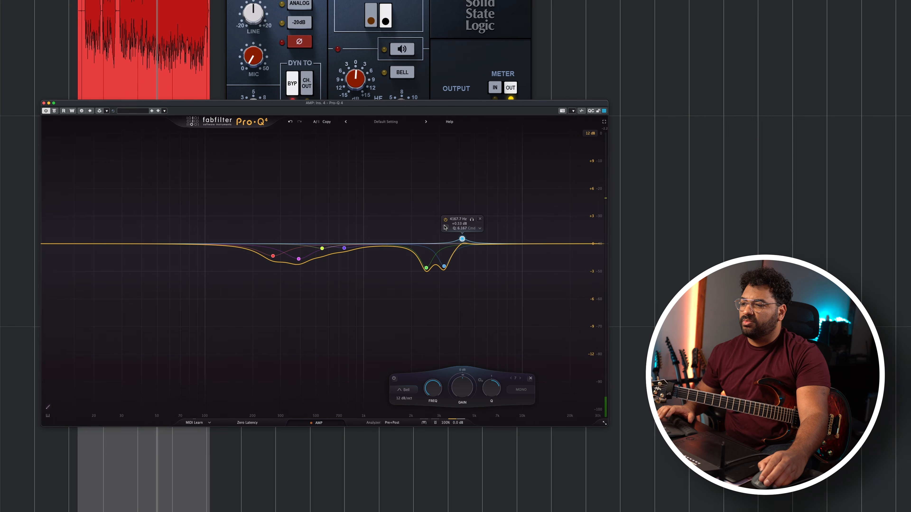
drag(465, 241, 464, 253)
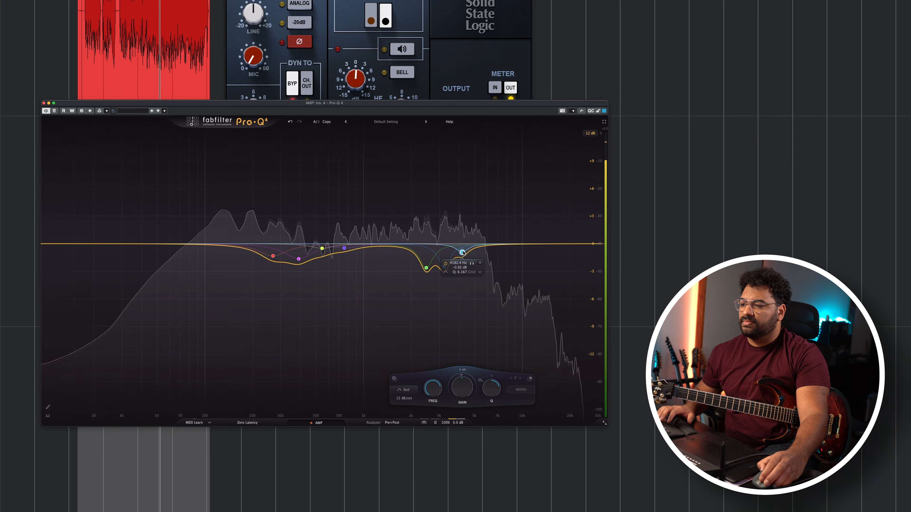
Replay the guitar passage in short sections, comparing the AMP insert chain with progressively more plug-ins enabled
click(54, 111)
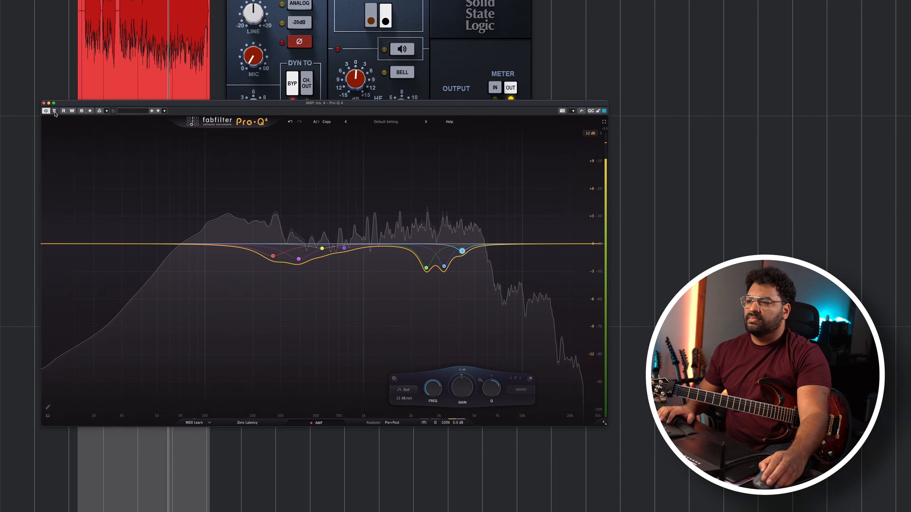
key(space)
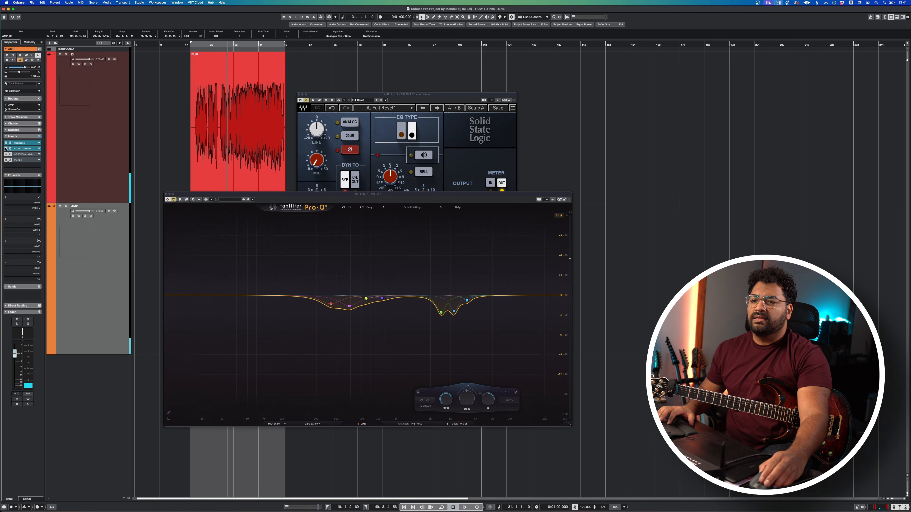
key(space)
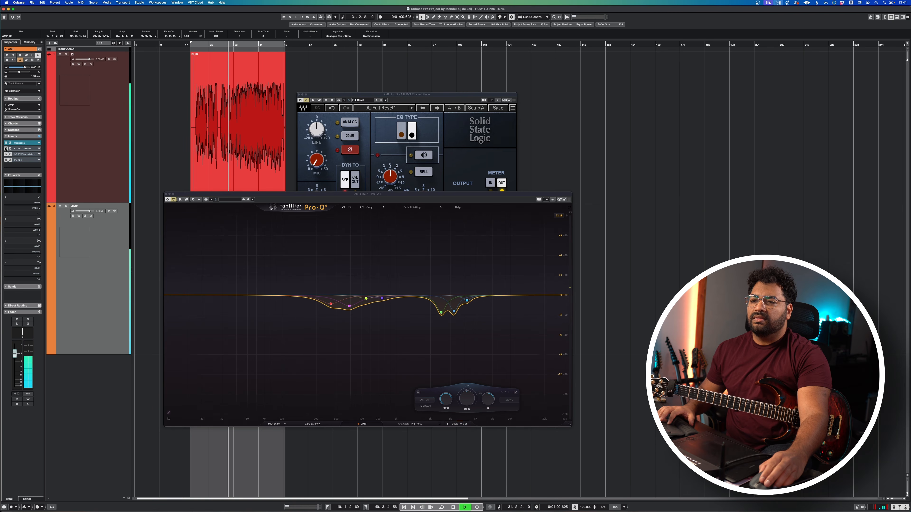
key(space)
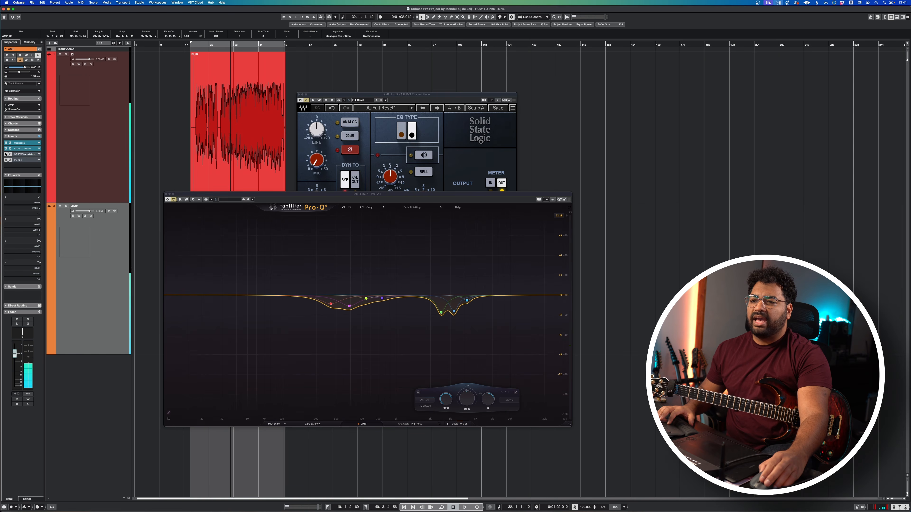
key(space)
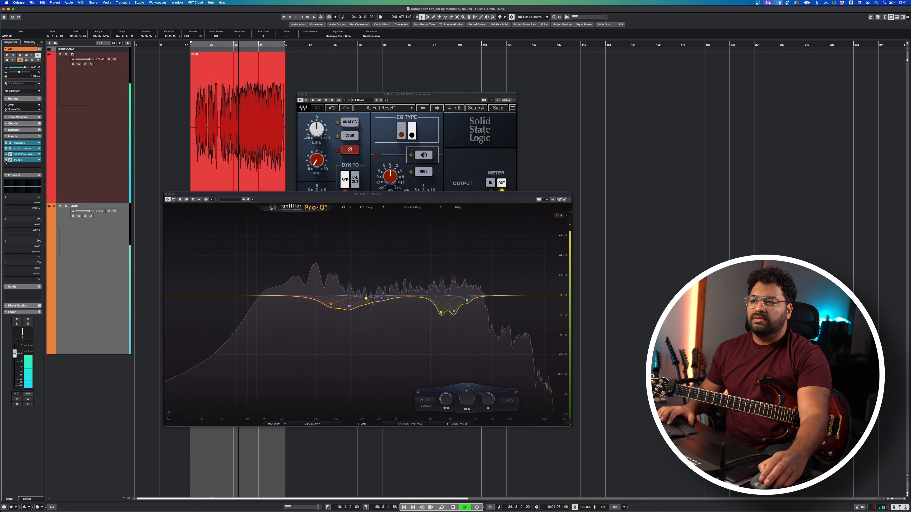
Toggle the AMP track's Pro-Q 4 and console channel inserts one by one to compare the processed and unprocessed tone
click(5, 160)
click(6, 154)
click(6, 148)
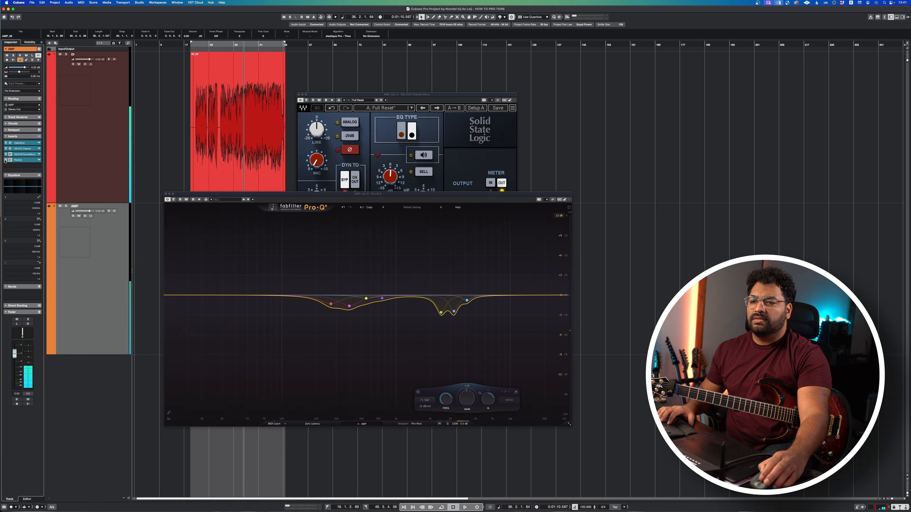
click(5, 160)
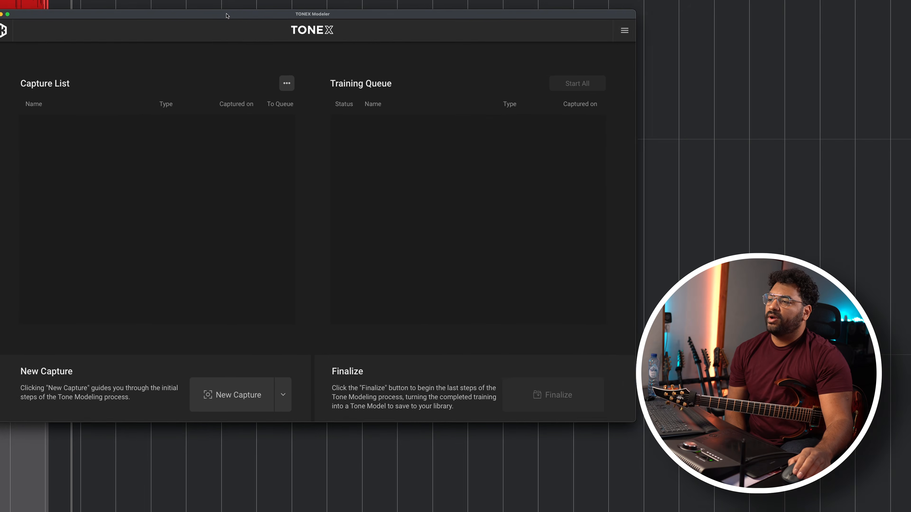
Start a new capture in TONEX Modeler for Guitar with the Amp and Cab model type and proceed to the audio setup
drag(225, 14, 244, 17)
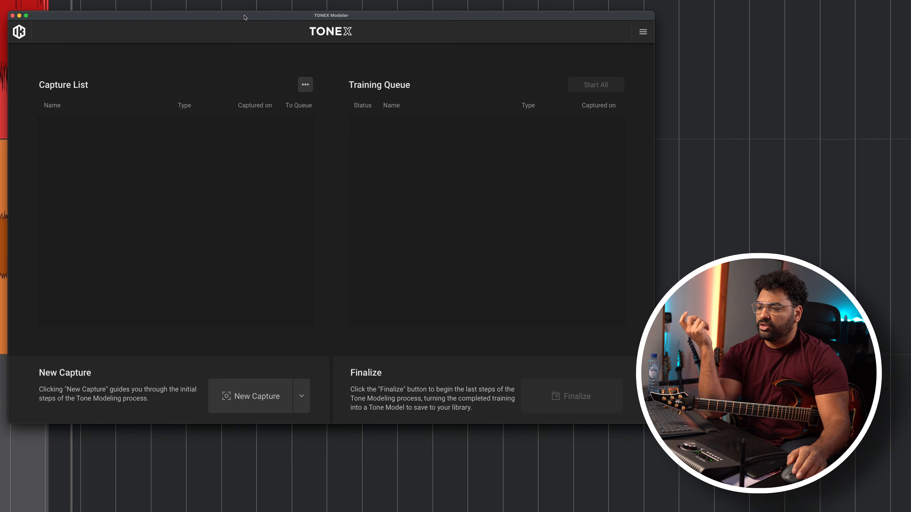
click(251, 394)
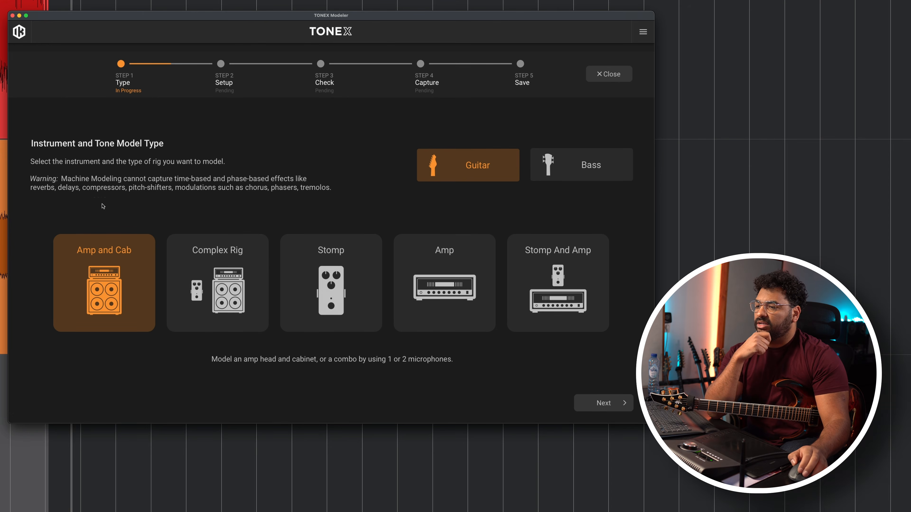
click(587, 402)
drag(312, 20, 380, 16)
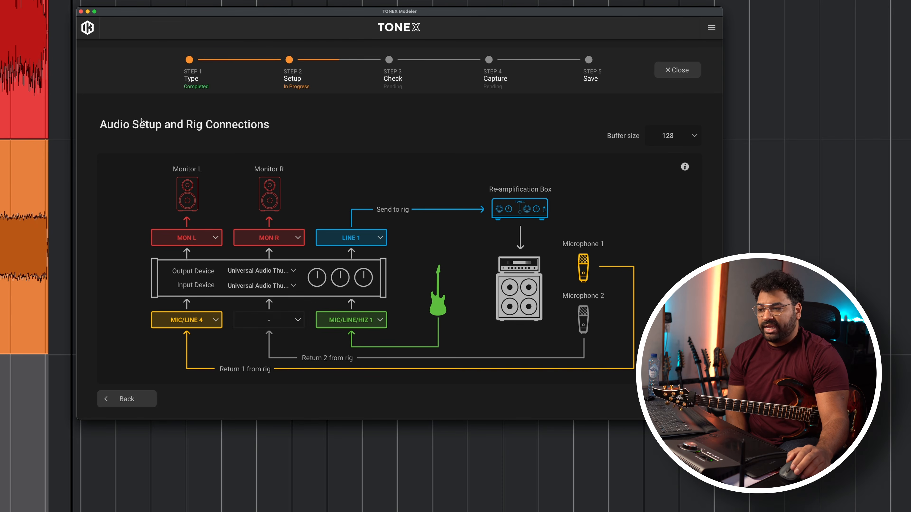
Examine the available input channels for the first rig return and the output channels for the send to the rig
click(185, 317)
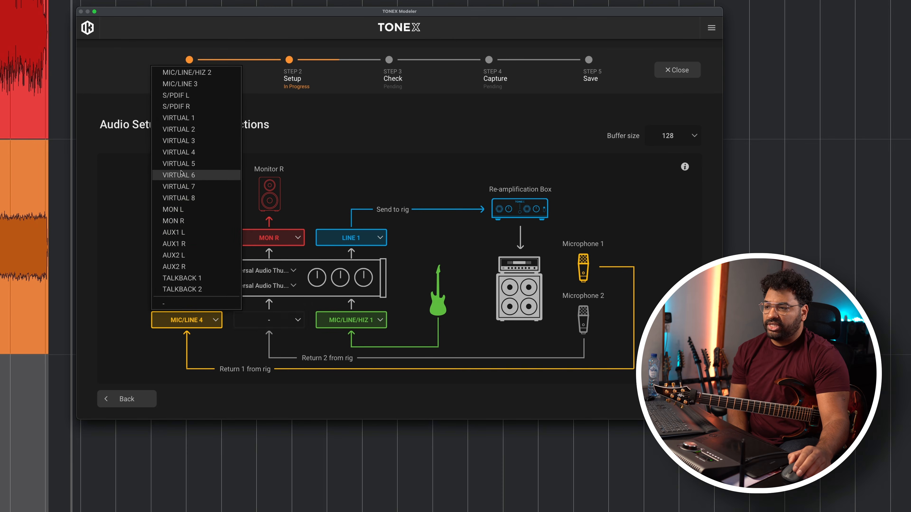
click(135, 178)
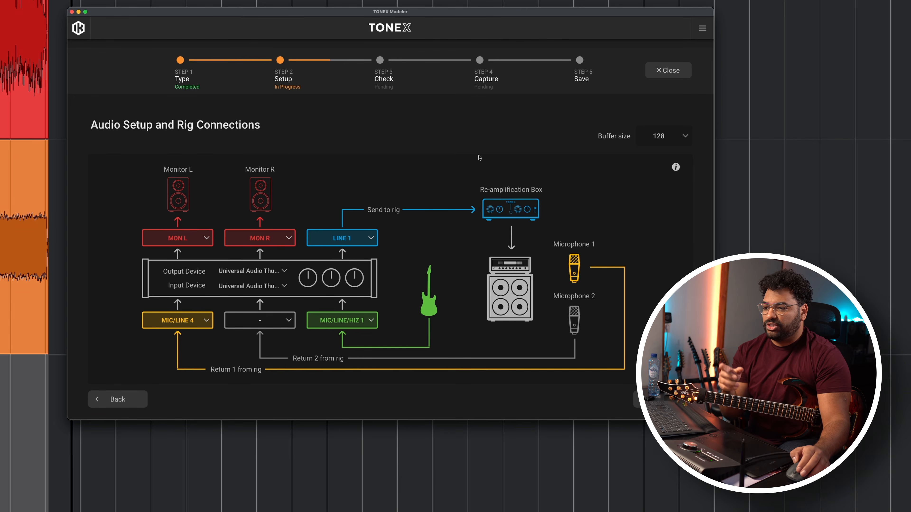
click(332, 239)
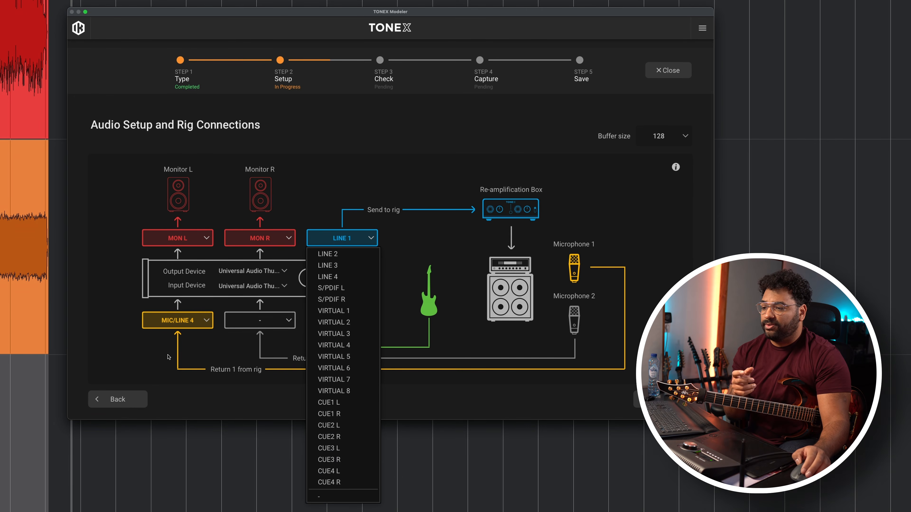
click(137, 349)
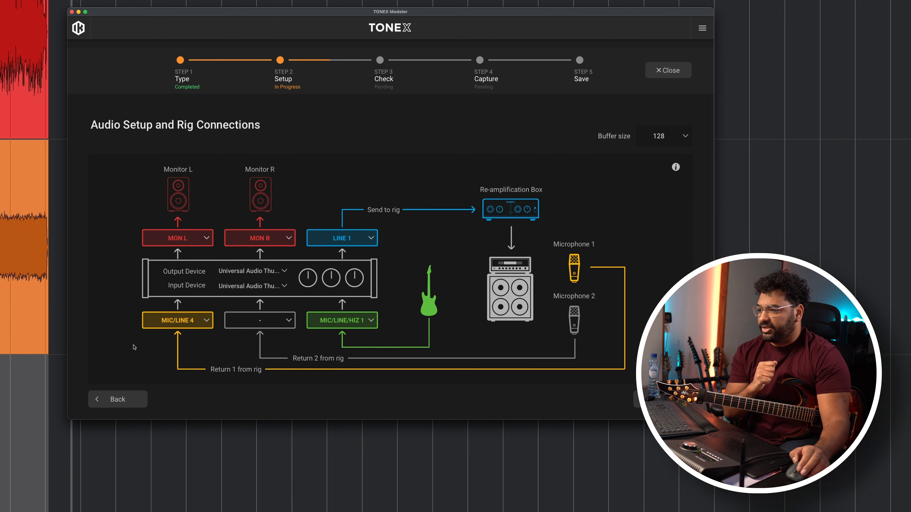
Accept the rig connections and complete the input and send level checks, checking the SSL EV2 low-frequency gain
click(663, 399)
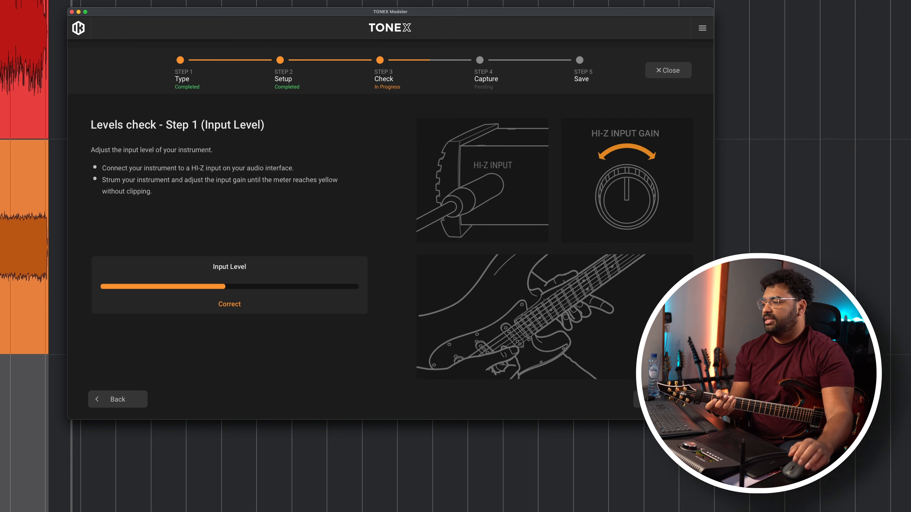
click(663, 399)
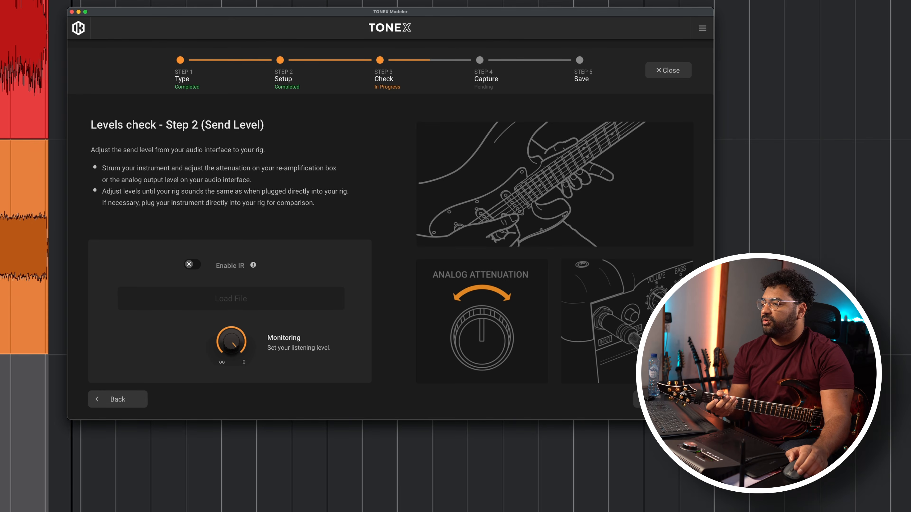
click(663, 400)
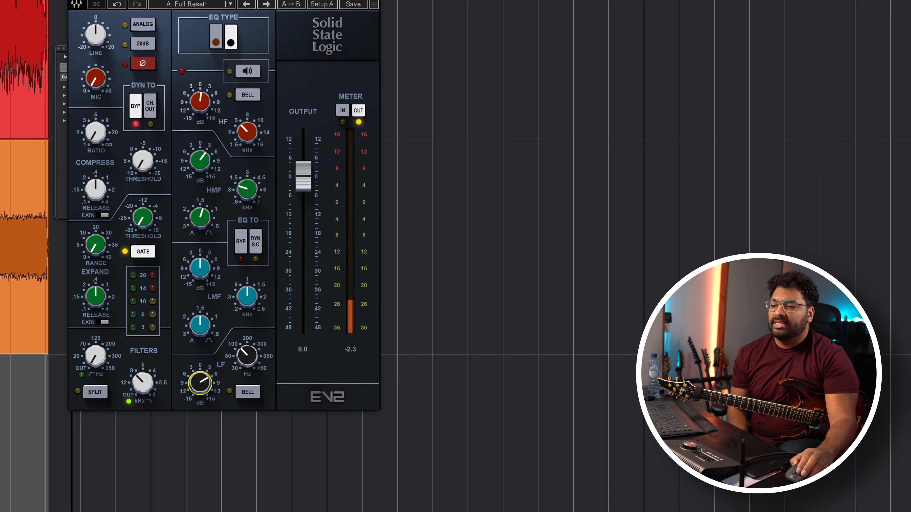
drag(200, 382, 200, 382)
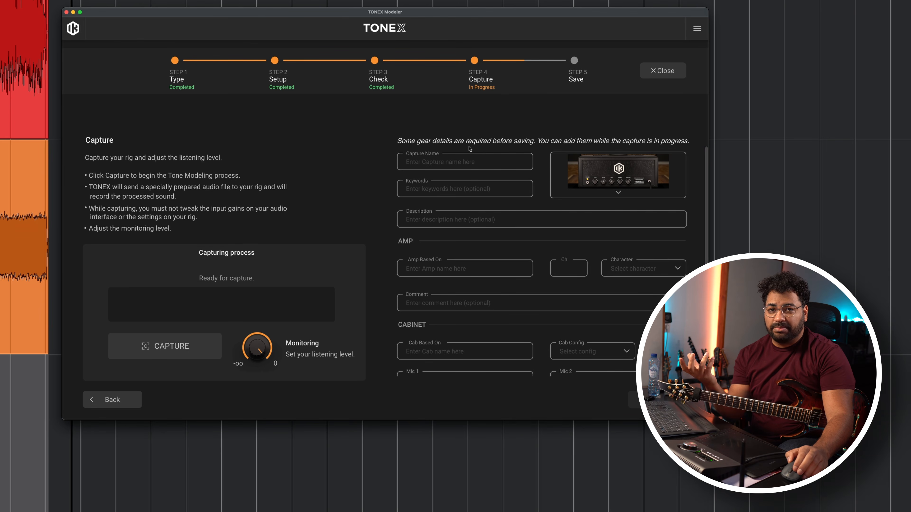
Start the capture and name it 5150 IIIS EL34 RED followed by the creator's name
click(165, 346)
click(465, 162)
text(5150 IIIS EL34 RED MENDEL)
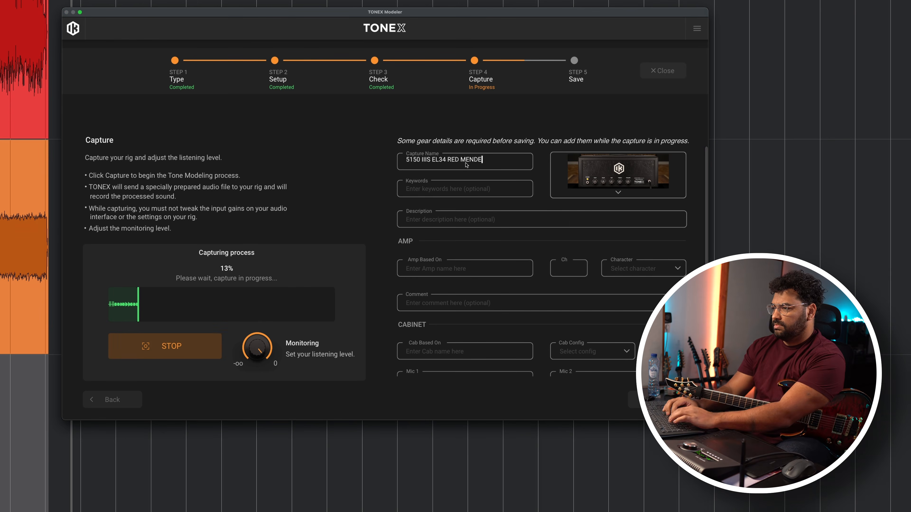
Describe the capture as EVH 5150IIIS EL34 + Mixing chain, enter EVH 5150 IIIS as its amp, and return to the main view
click(541, 220)
text(EVH 5150IIIS EL34 + Mixing chain)
click(419, 265)
text(EVH 5150 IIIS)
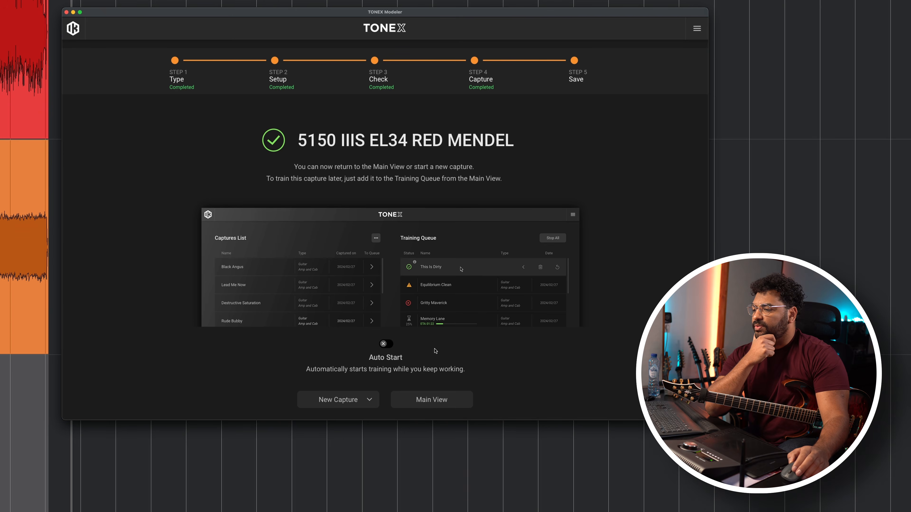
click(434, 401)
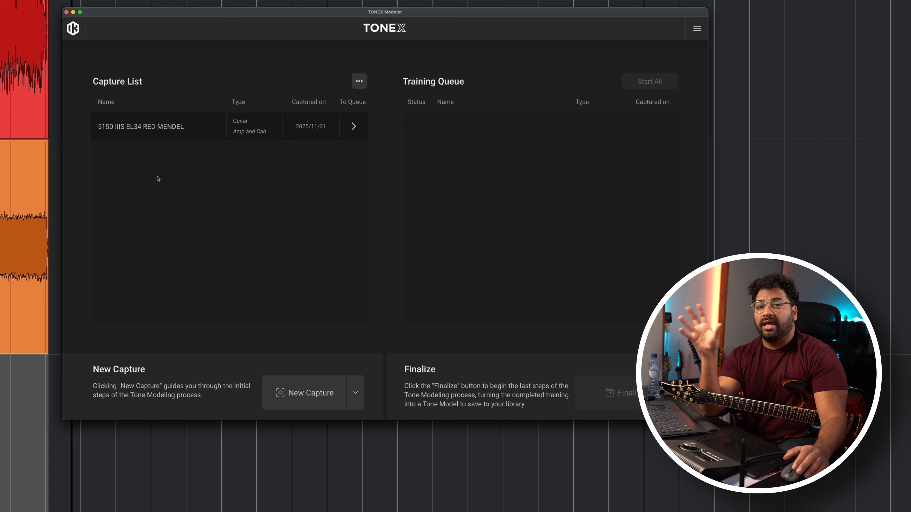
Review the training mode preferences and open the Modeler folder that holds the capture files
mouse_move(164, 129)
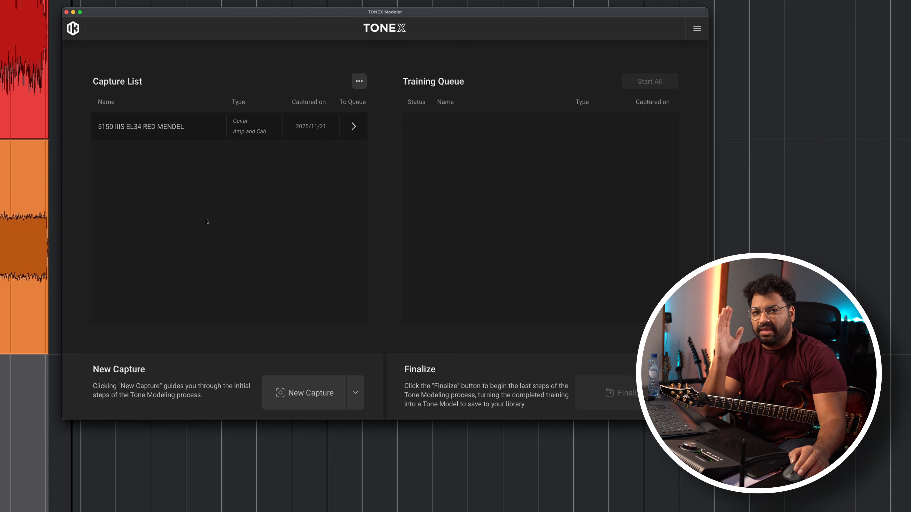
click(697, 29)
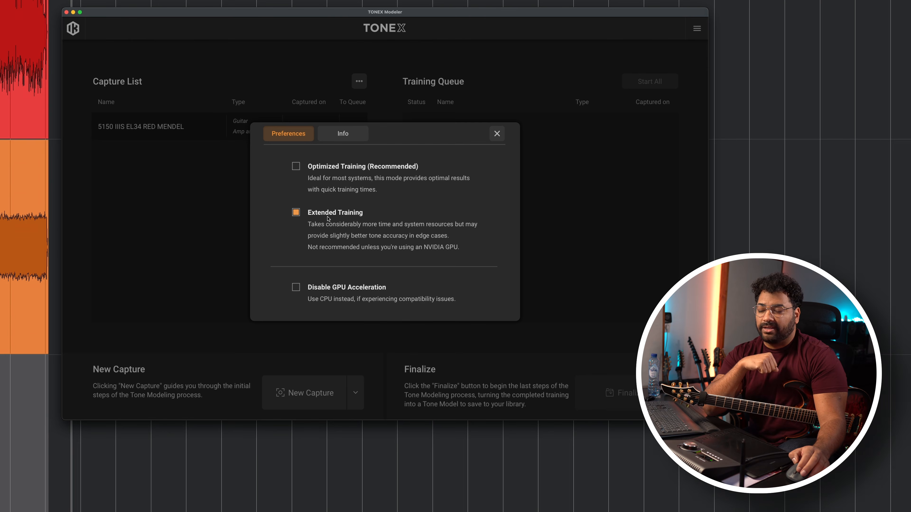
click(359, 81)
click(373, 98)
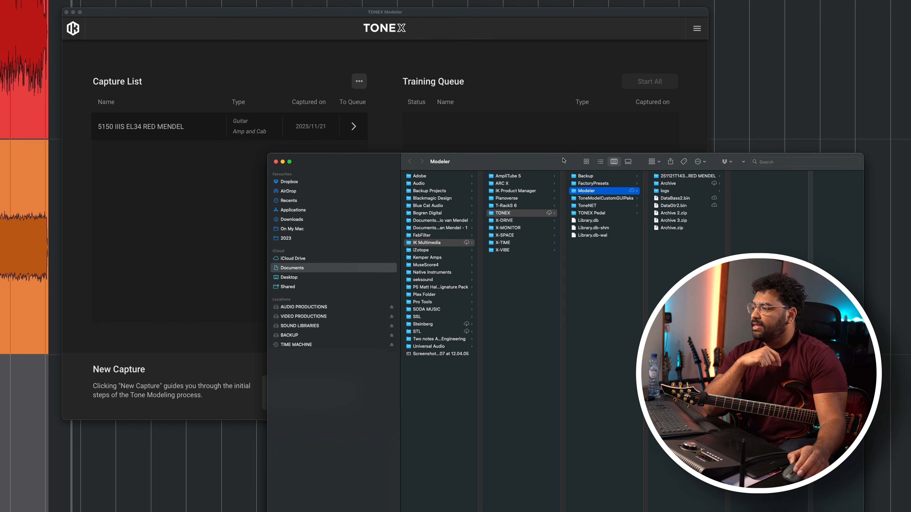
drag(564, 160, 451, 144)
click(541, 158)
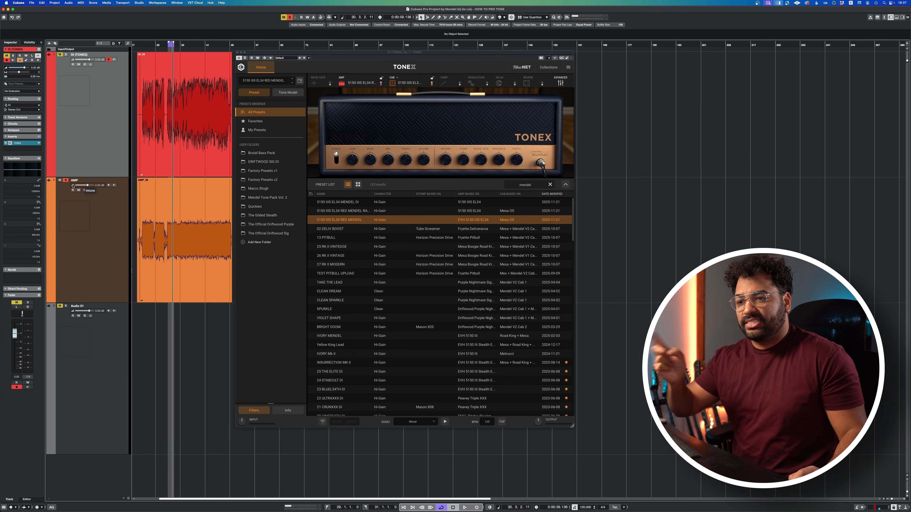
Loop the passage in Cubase and toggle the AMP track's solo to compare the recorded amp with the TONEX capture
key(space)
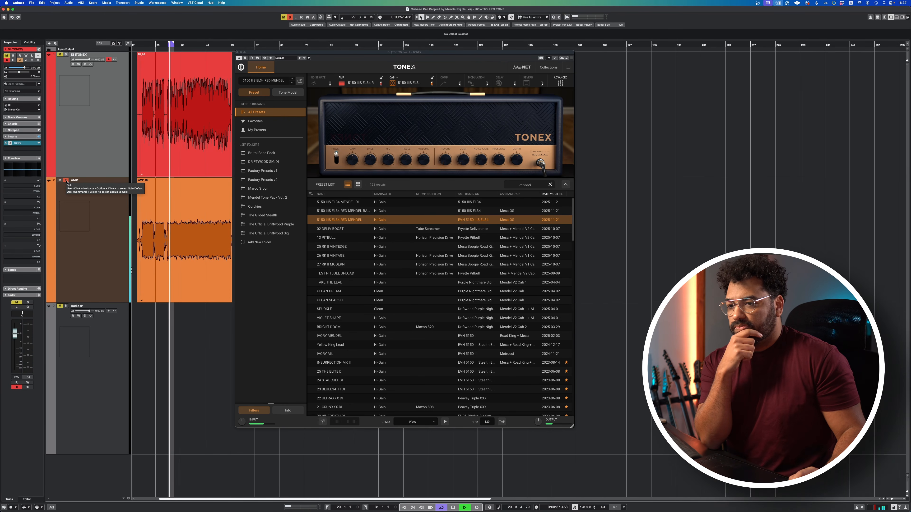
click(66, 181)
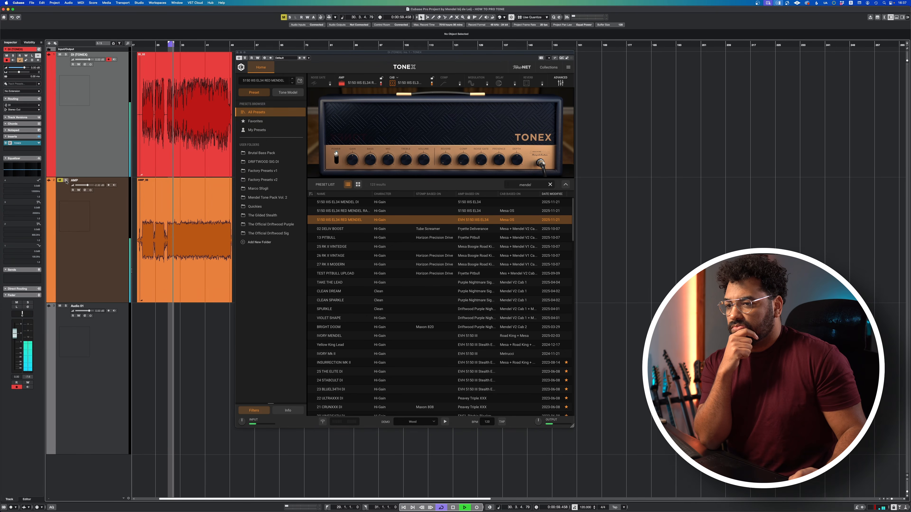
click(66, 180)
click(66, 180)
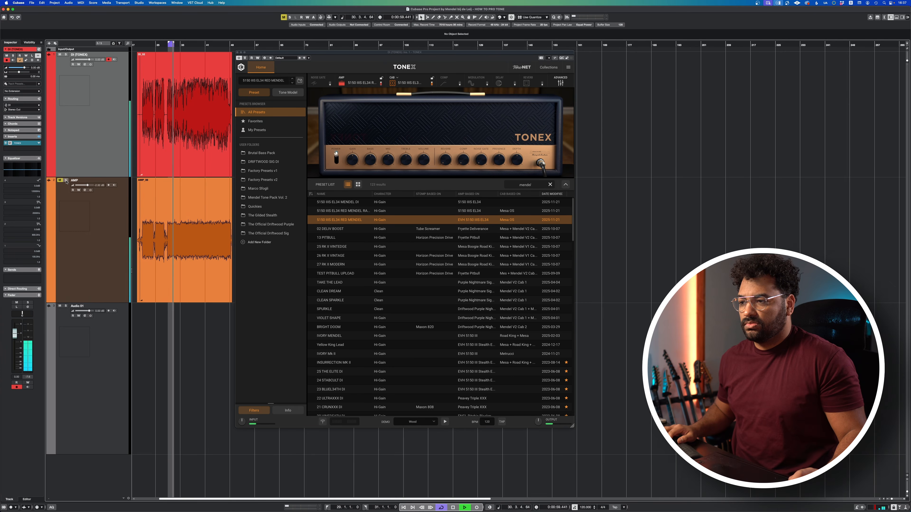
click(66, 180)
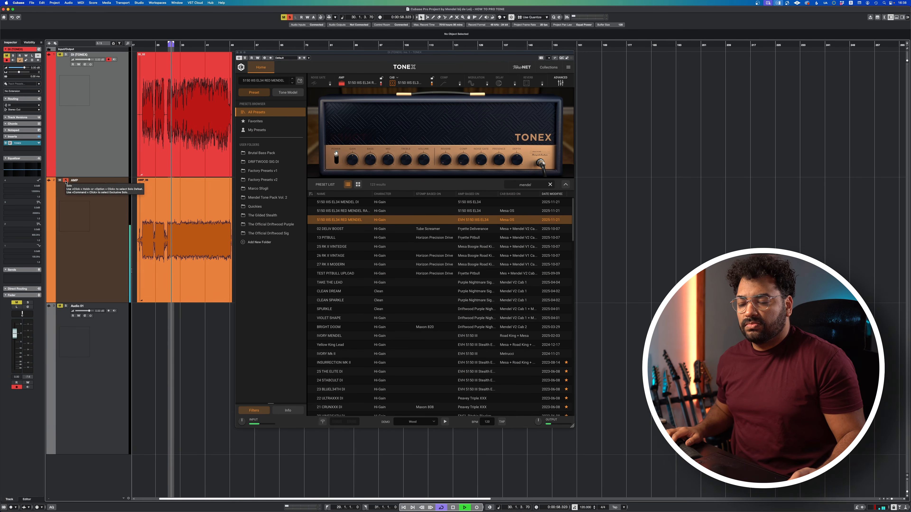
click(66, 181)
click(66, 181)
click(66, 181)
click(66, 180)
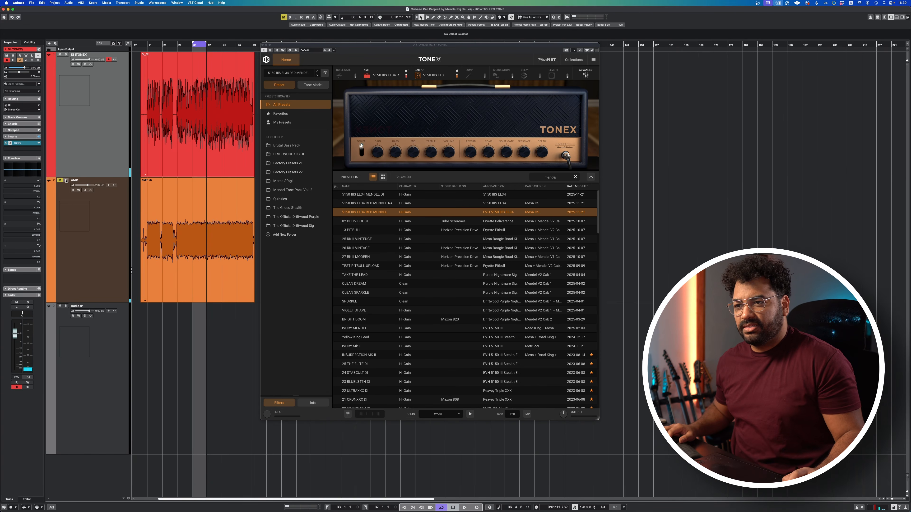
Replay the looped passage from bar 33 and toggle the AMP track's solo to recheck the recorded amp against the TONEX capture
key(KP_1)
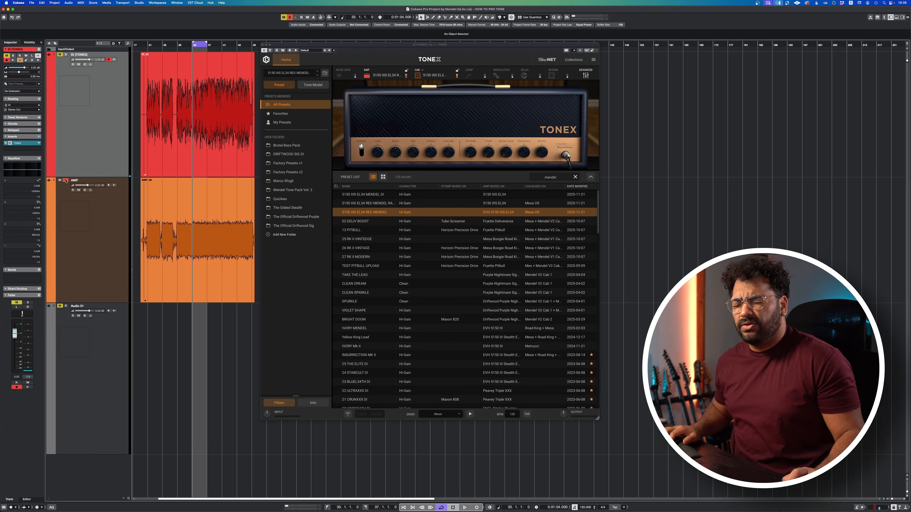
click(66, 181)
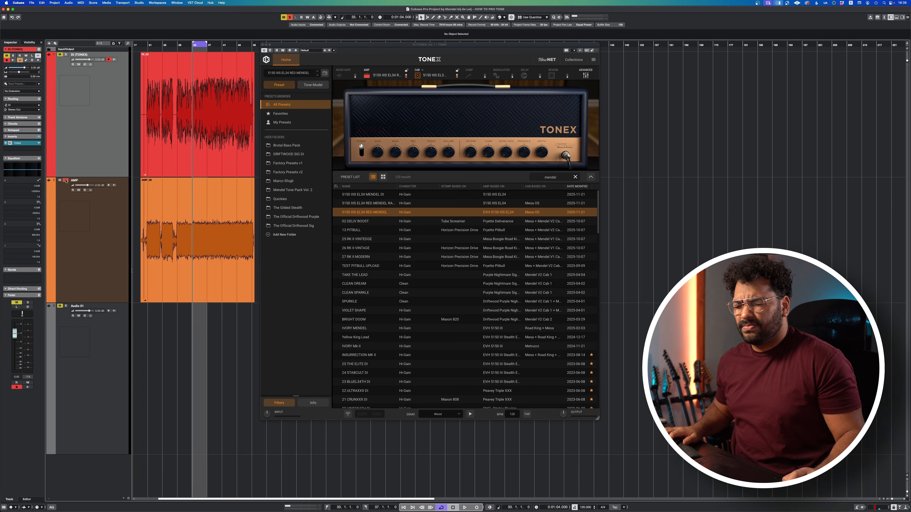
click(66, 180)
key(space)
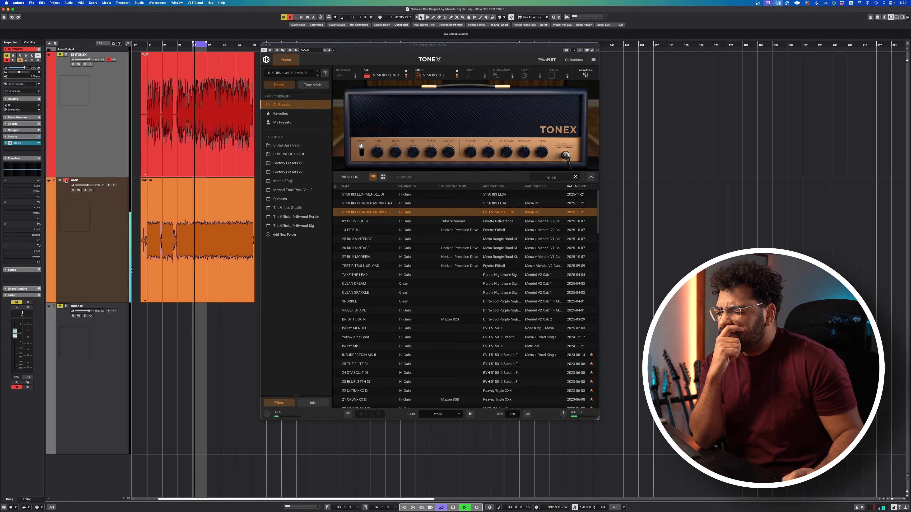
click(66, 181)
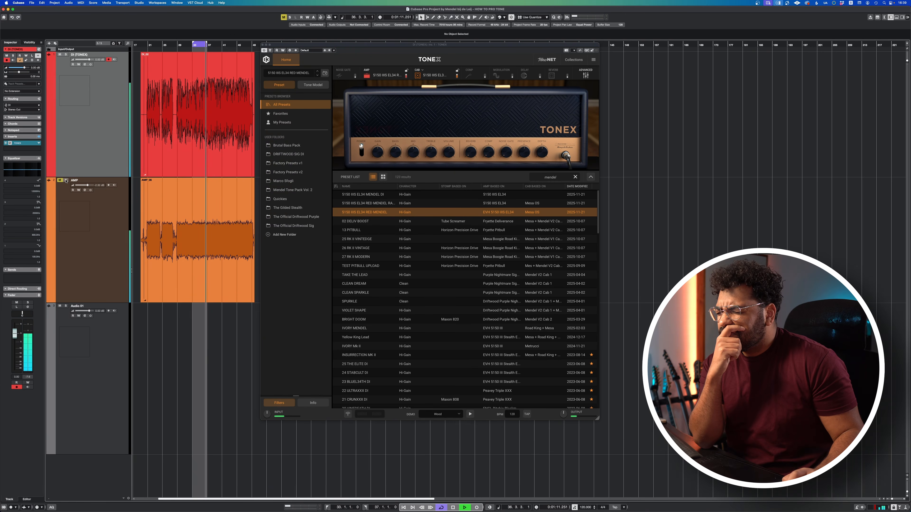
click(66, 180)
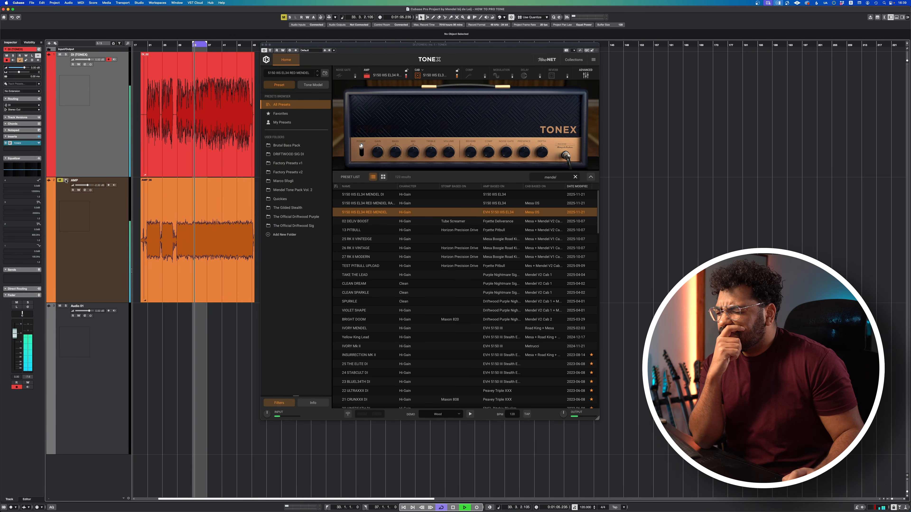
click(66, 180)
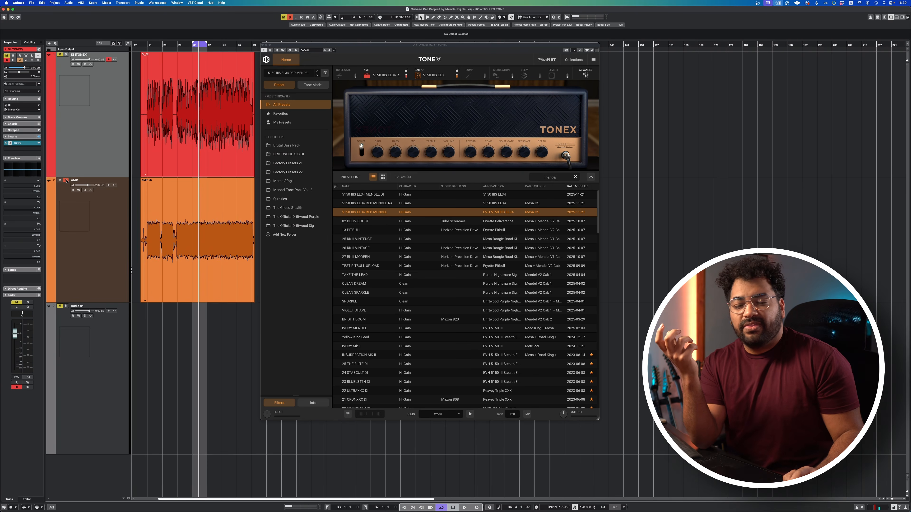
Toggle the AMP track's solo during loop playback to compare the recorded amp with the RAW version of the 5150 IIIS EL34 RED capture
click(80, 203)
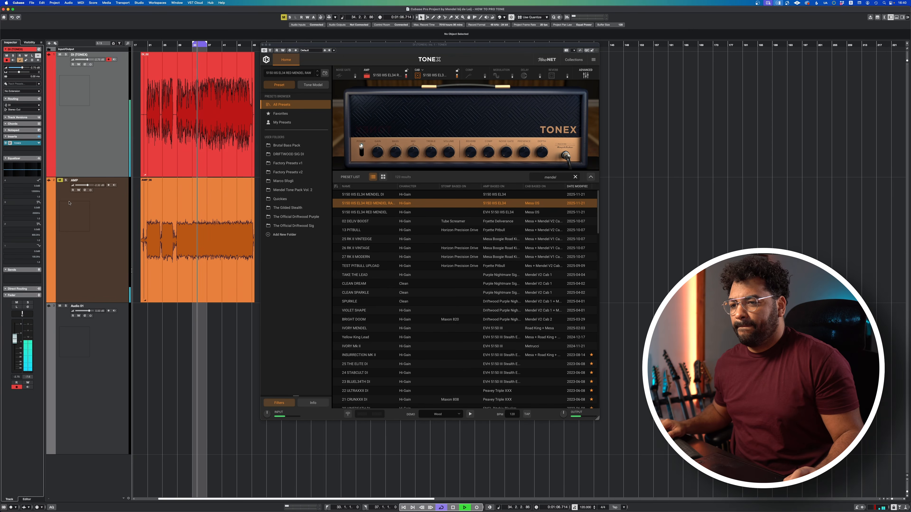
click(65, 180)
click(65, 180)
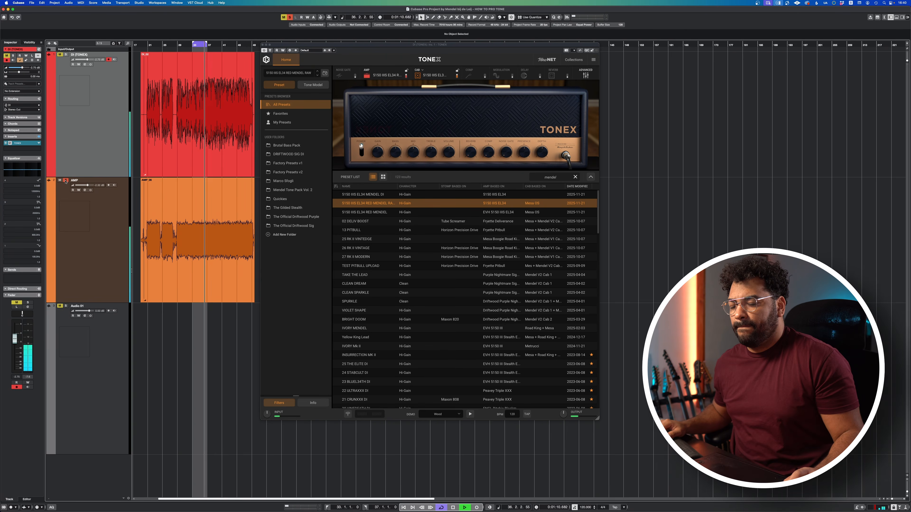
click(65, 181)
click(66, 181)
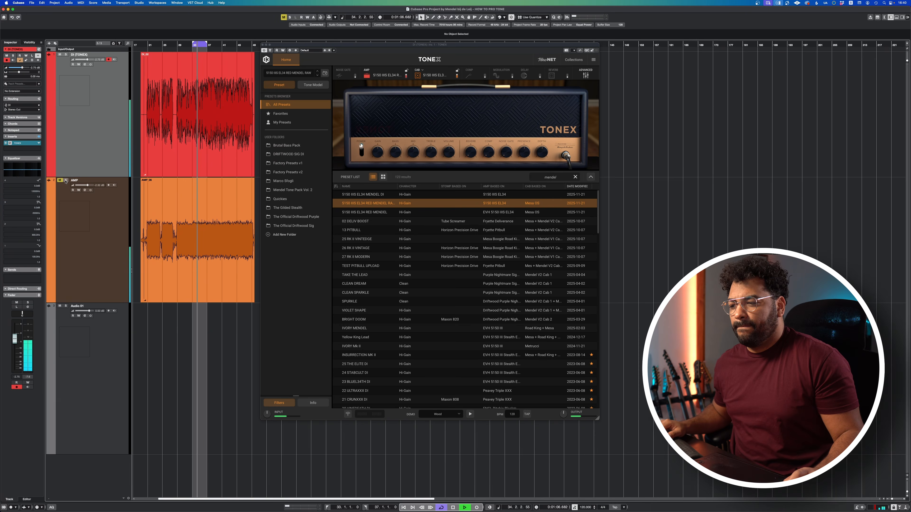
click(65, 181)
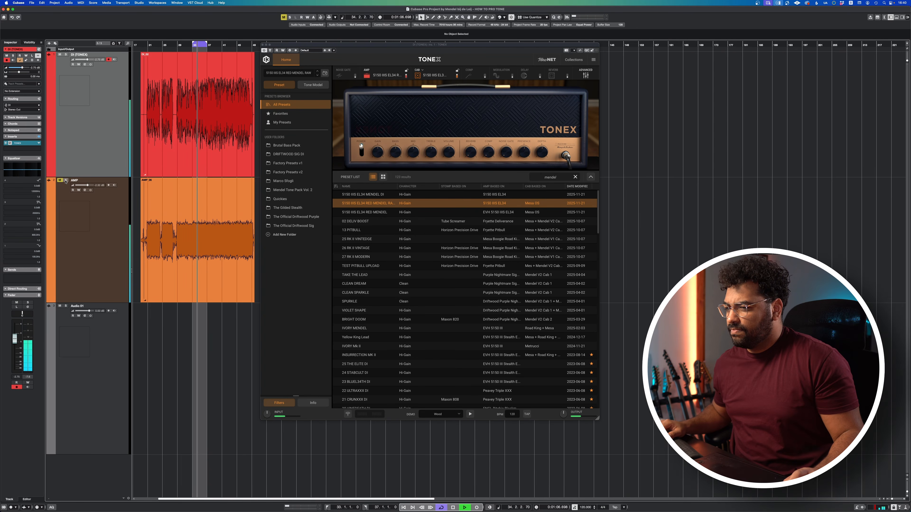
Fine-tune the DI (TONES) track's volume to match the recorded amp's level, checking it by toggling the AMP track's solo
drag(13, 343, 13, 343)
click(66, 182)
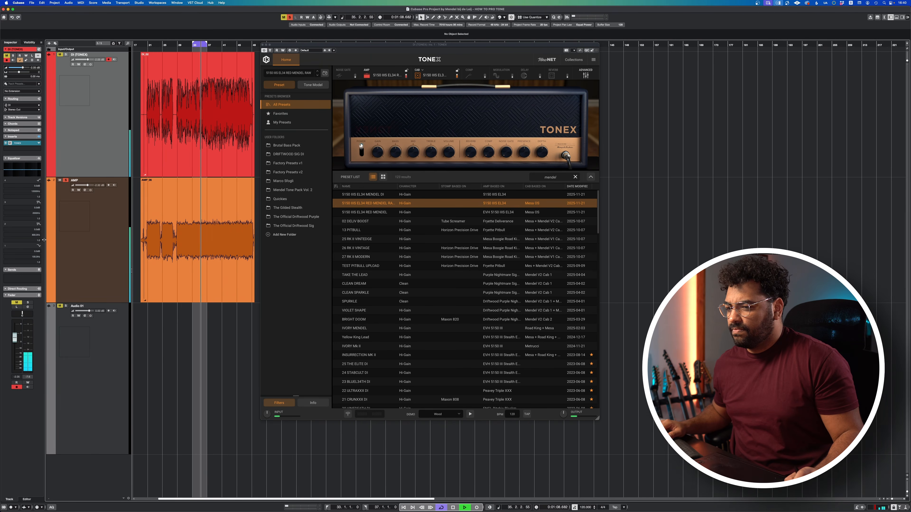
drag(19, 341, 17, 343)
click(67, 181)
click(66, 181)
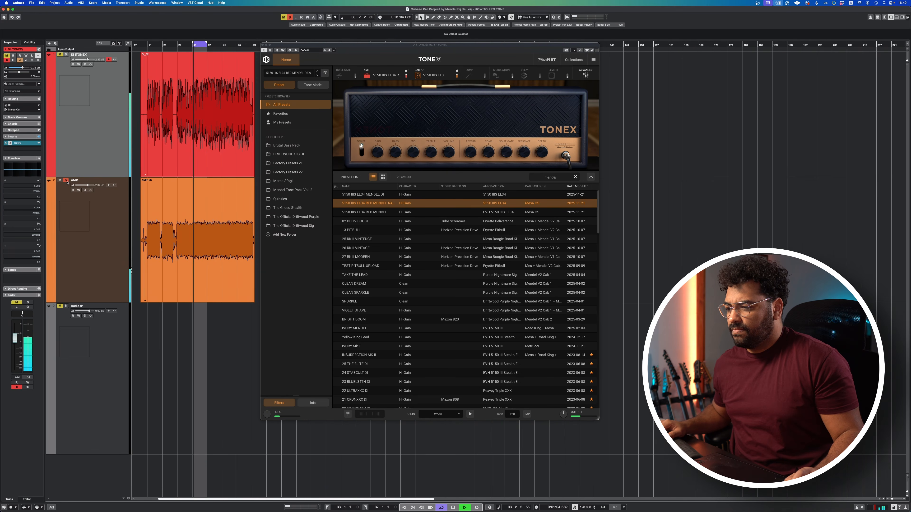